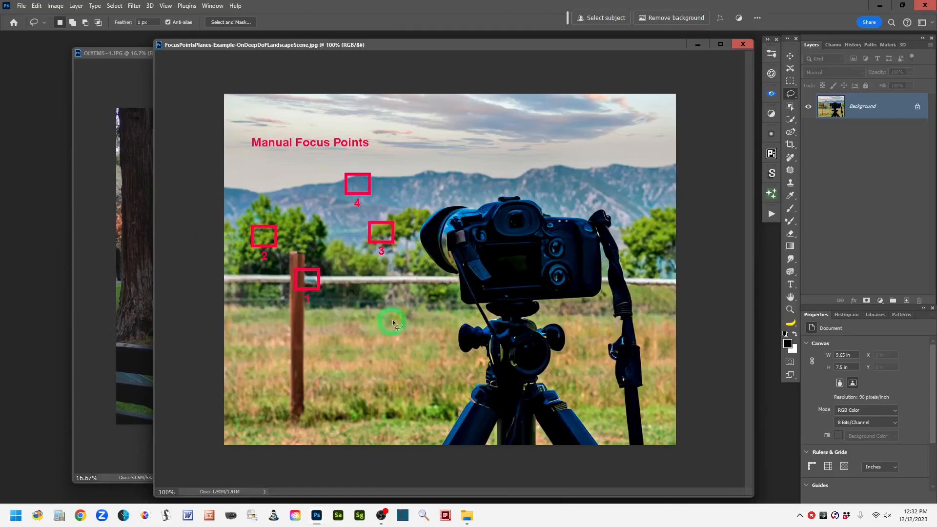
- Bring the OLYEM5~1.JPG document window to the front, reposition it, and enlarge it over the landscape example
left_click(102, 54)
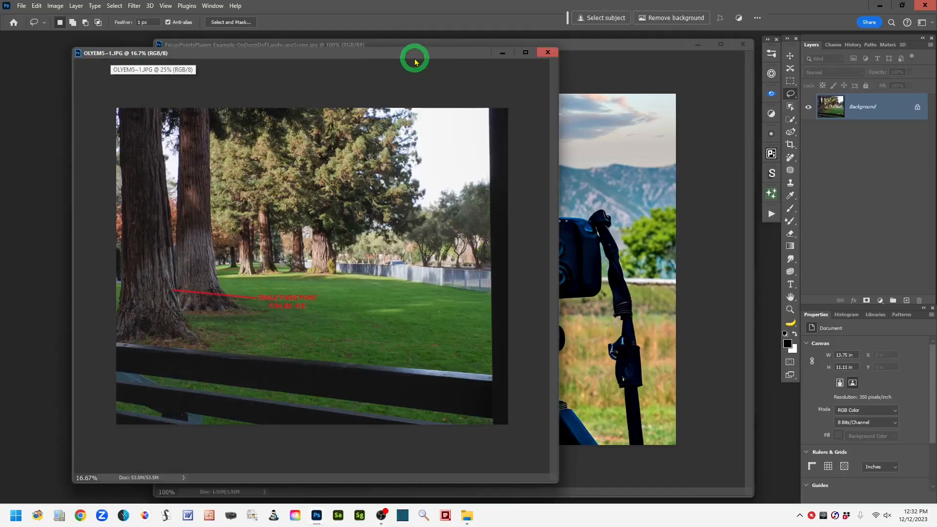
left_click_drag(408, 59, 397, 45)
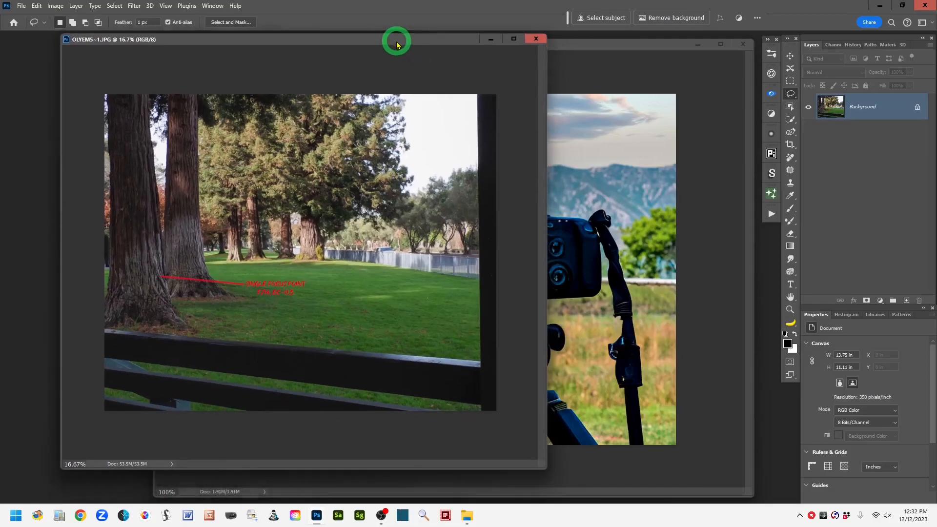
left_click_drag(546, 466, 753, 478)
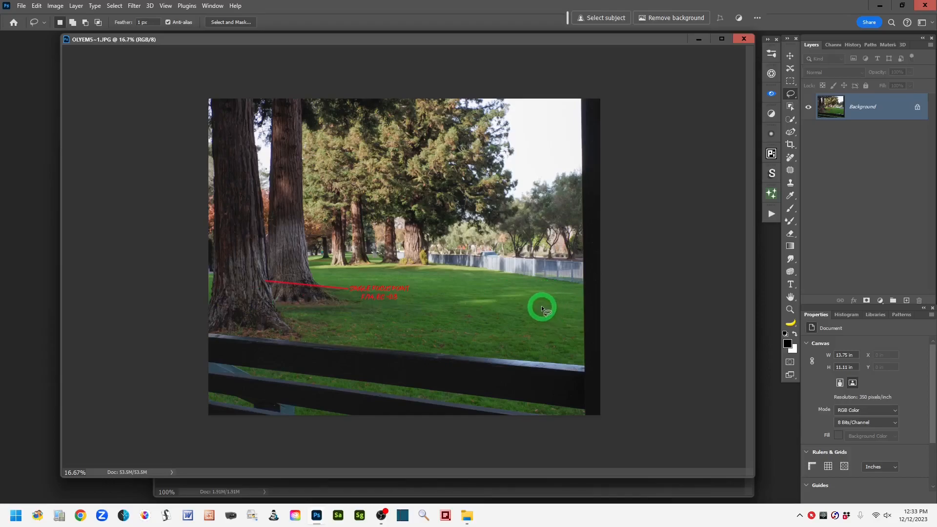
- Examine the single-focus-point photo up close, comparing sharpness of the foreground rail, the near tree trunks, and the background trees
key("ctrl+plus")
key("ctrl+plus")
key("ctrl+plus")
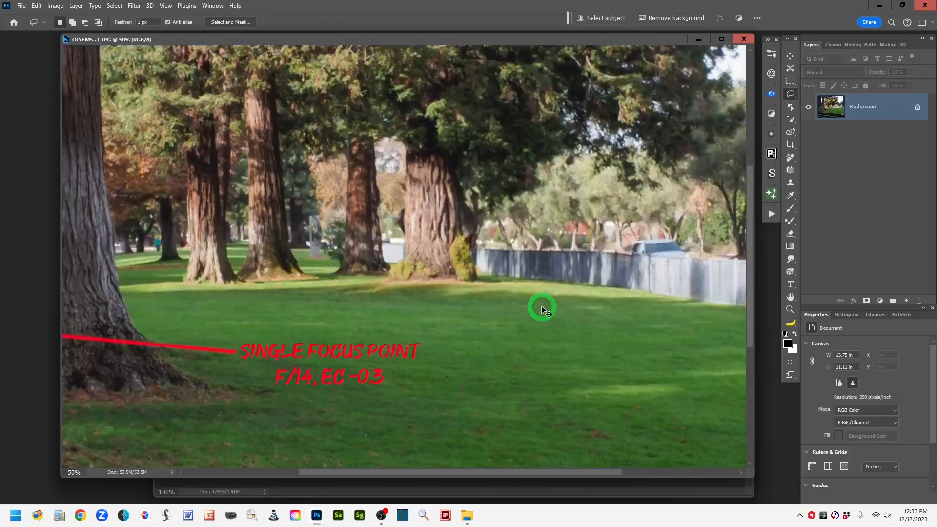
key("ctrl+plus")
left_click_drag(345, 430, 637, 279)
left_click_drag(485, 268, 455, 316)
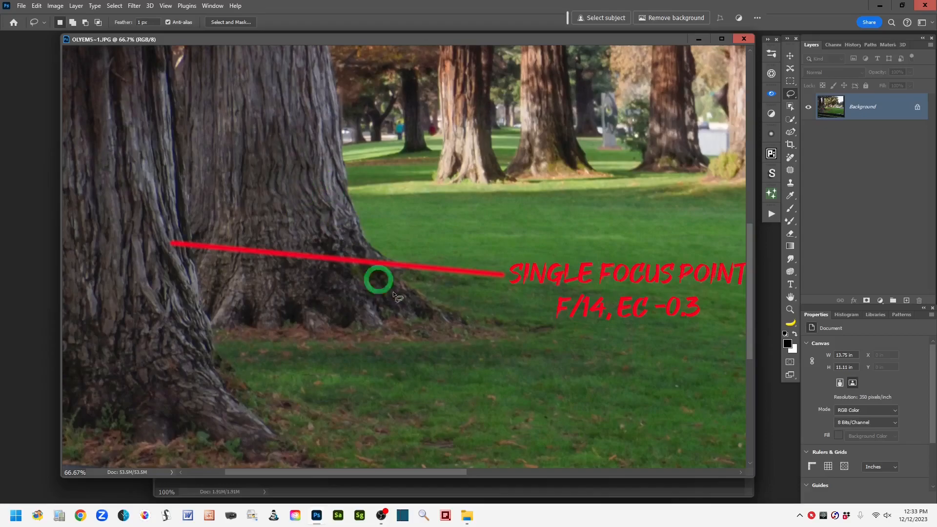
mouse_move(502, 409)
left_mouse_down()
mouse_move(457, 240)
mouse_move(411, 188)
left_mouse_up()
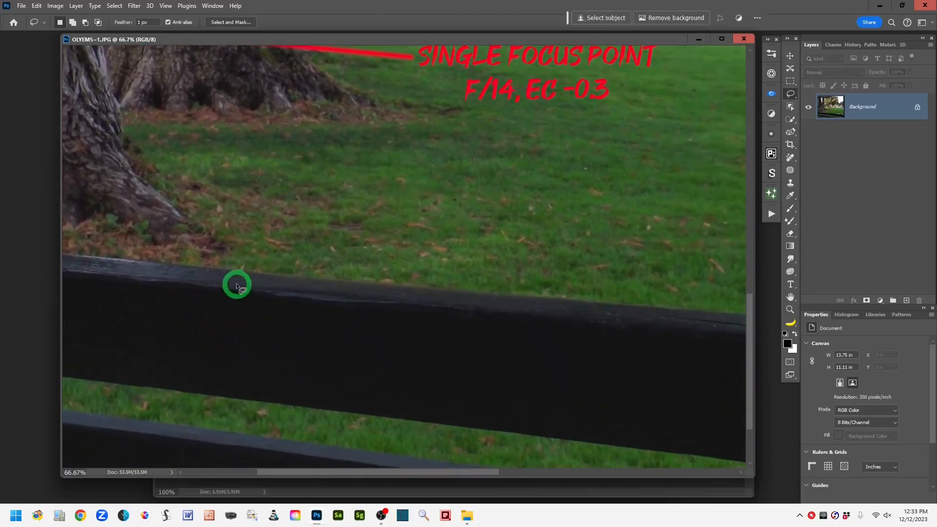
left_click_drag(519, 199, 517, 515)
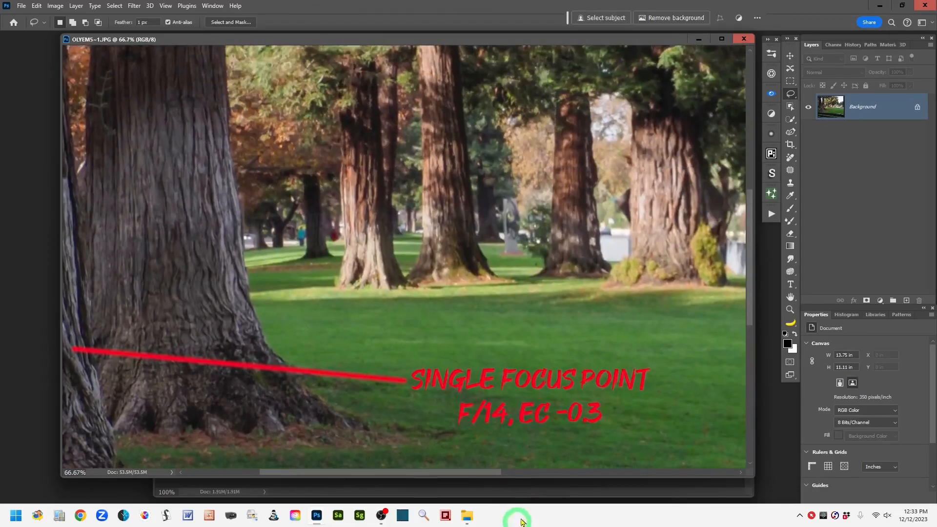
left_click_drag(619, 288, 561, 322)
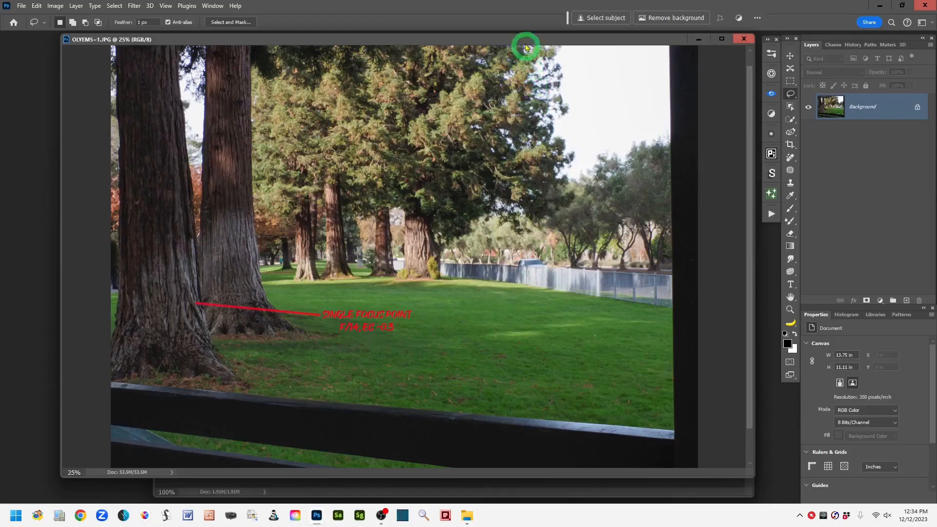
left_click_drag(524, 39, 524, 45)
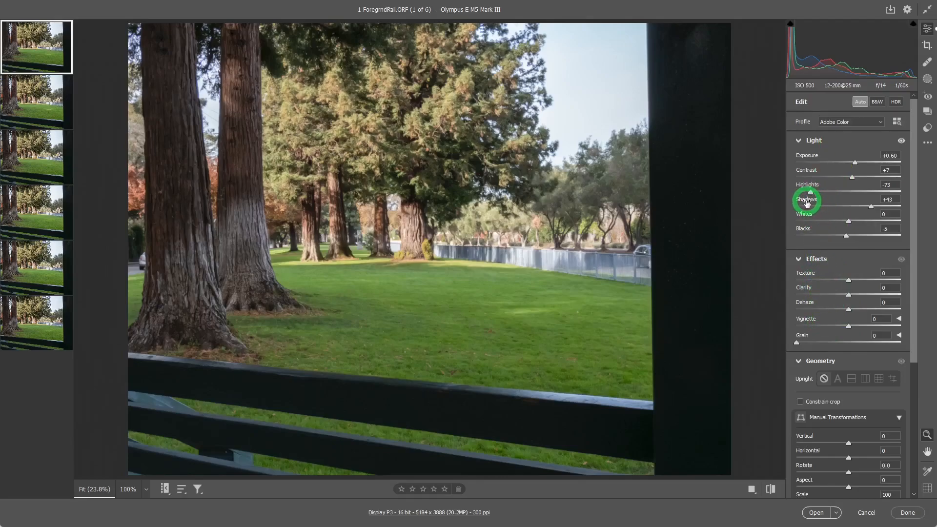
- Adjust the first raw image's light settings to Highlights -78, Shadows +42, Whites -32, and Blacks -12
mouse_move(806, 203)
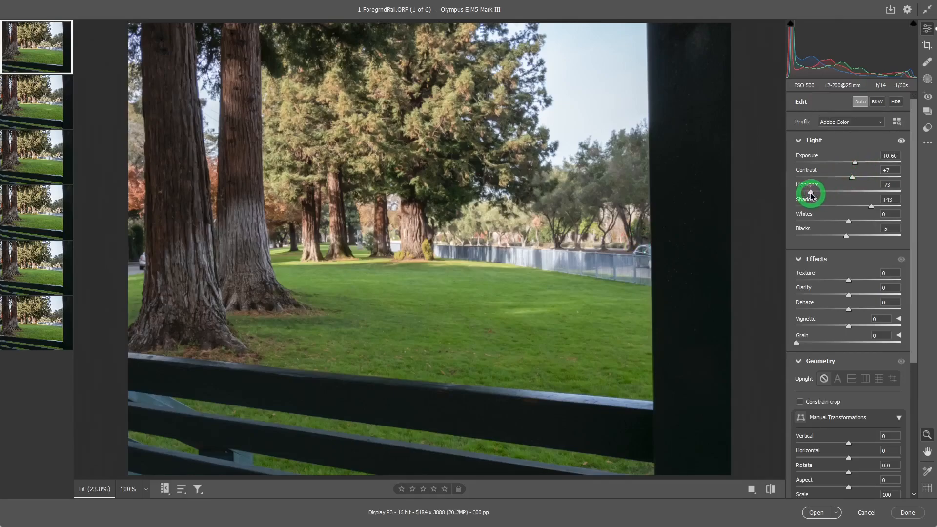
left_click_drag(811, 194, 807, 195)
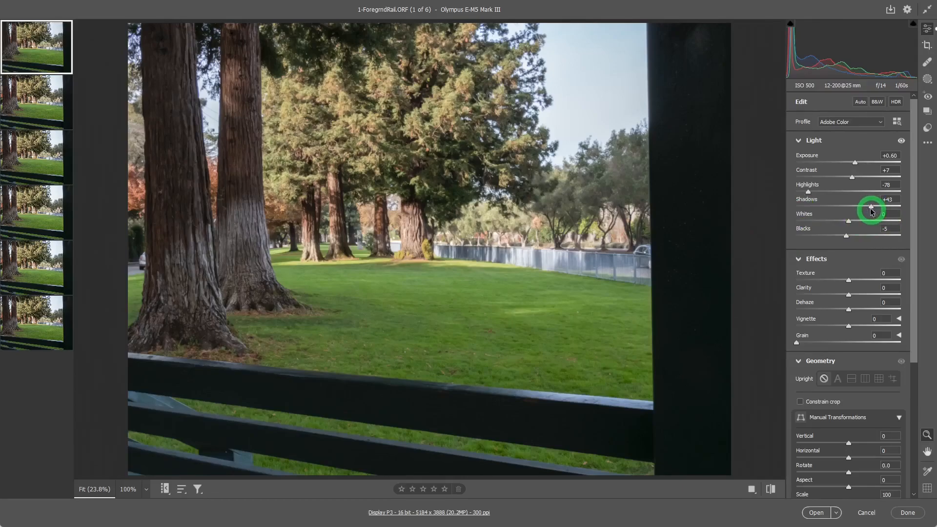
mouse_move(873, 210)
left_mouse_down()
mouse_move(858, 209)
mouse_move(867, 211)
left_mouse_up()
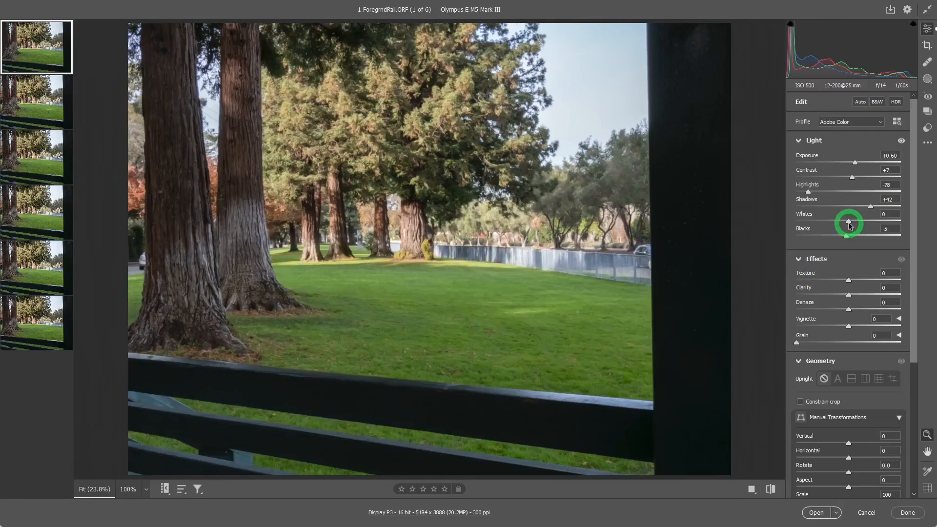
mouse_move(846, 224)
left_mouse_down()
mouse_move(824, 227)
mouse_move(832, 224)
left_mouse_up()
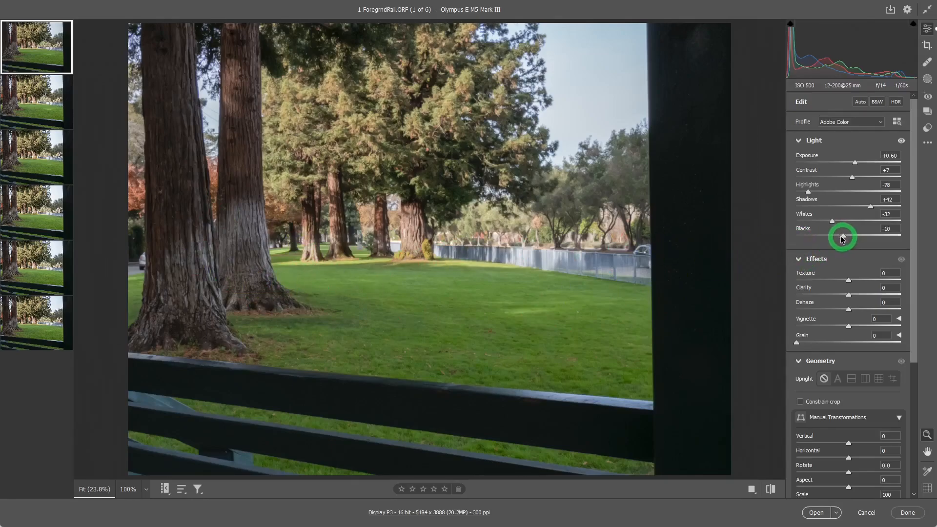
left_click_drag(836, 238, 844, 240)
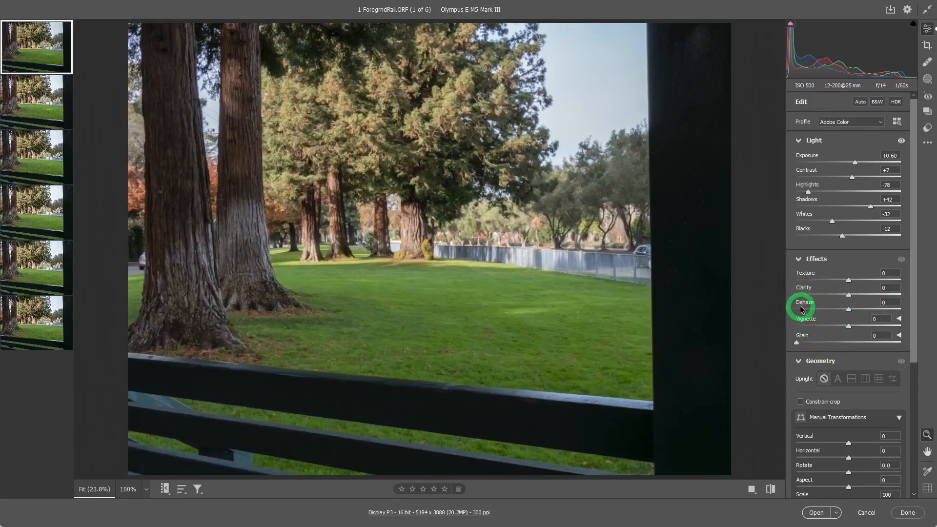
- Apply the Auto Upright geometry correction to the first raw image
left_click_drag(914, 310, 914, 372)
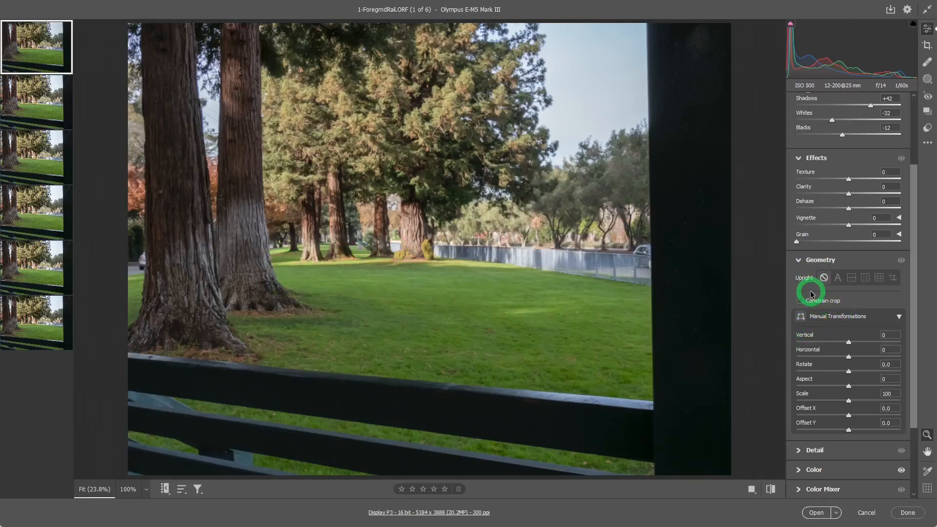
left_click(837, 280)
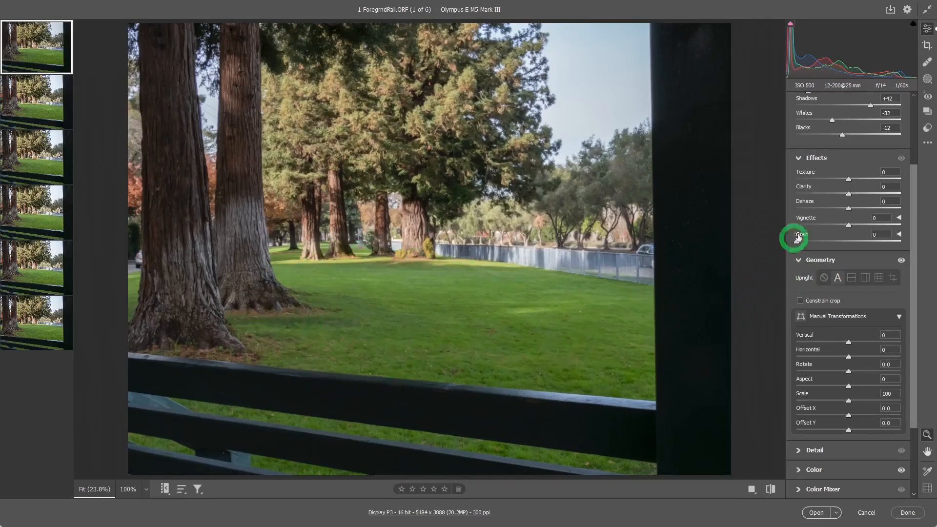
left_click_drag(916, 255, 922, 178)
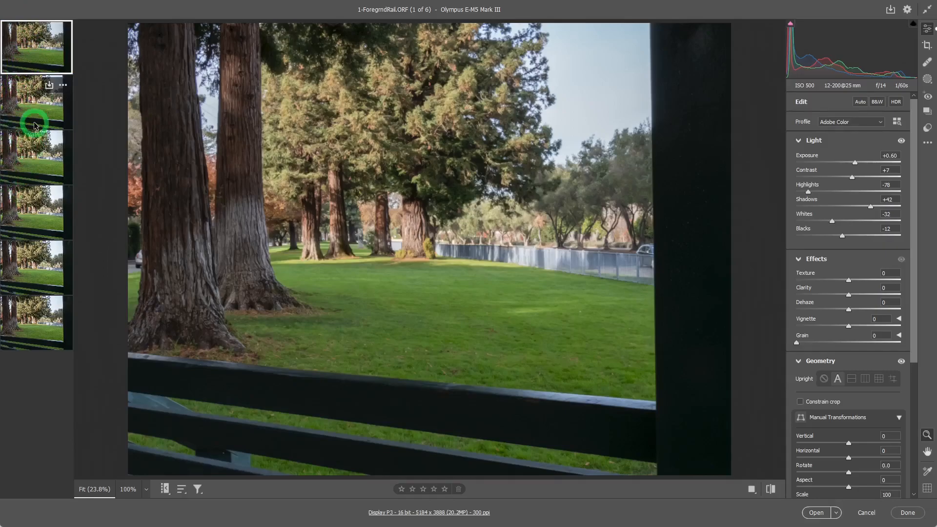
- Synchronize the first image's edit settings, including Geometry, across all six raw images and open them in Photoshop
key("shift")
left_click(31, 323, "shift")
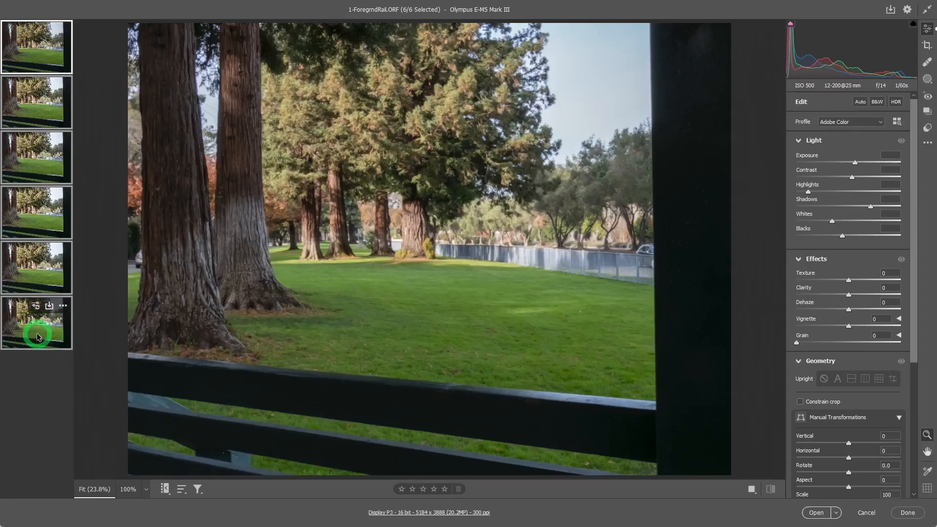
left_click(63, 306)
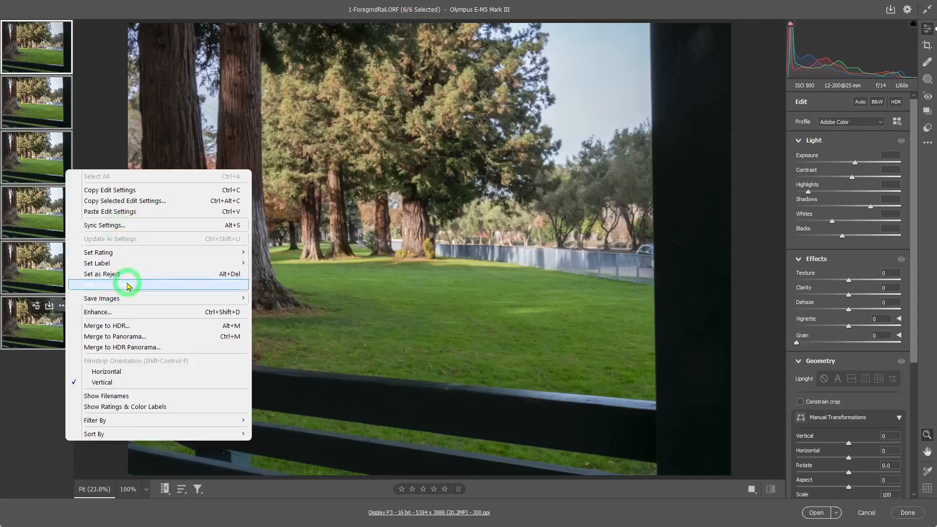
left_click(146, 225)
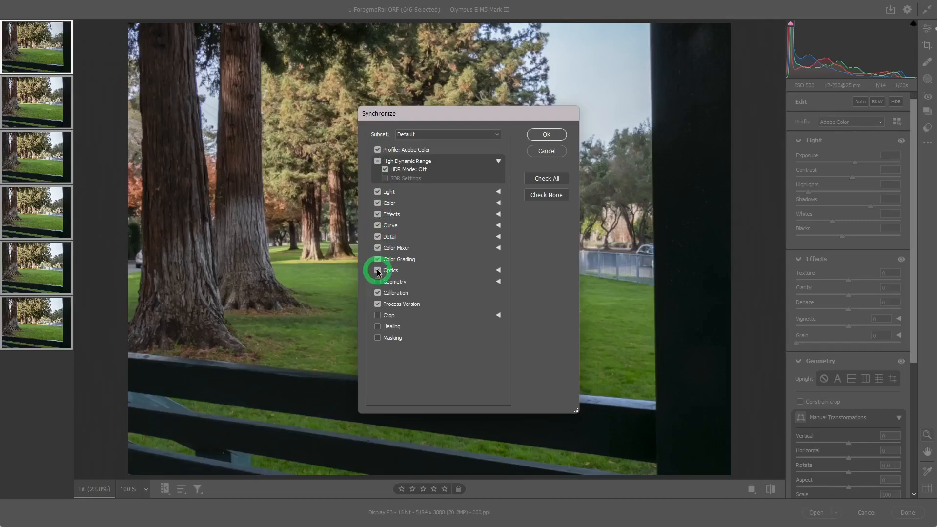
left_click(393, 285)
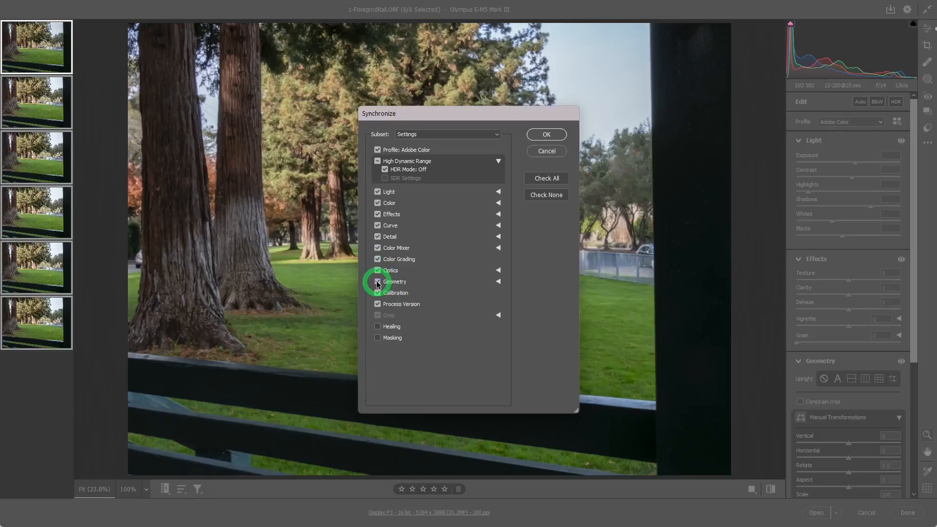
left_click(378, 282)
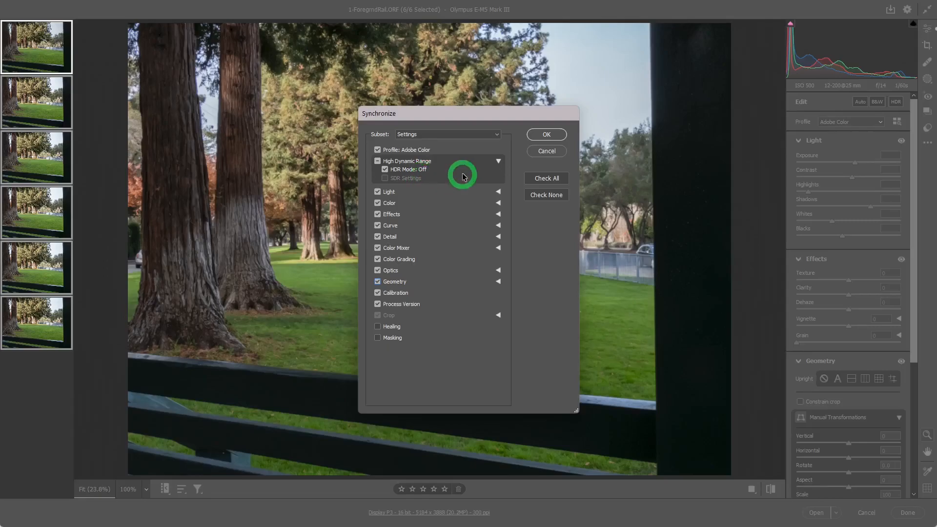
left_click(498, 162)
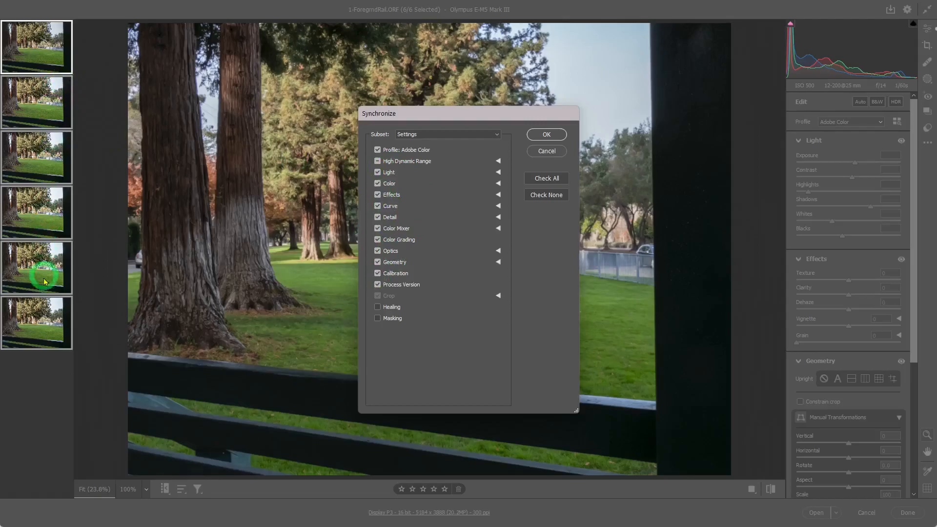
left_click(546, 135)
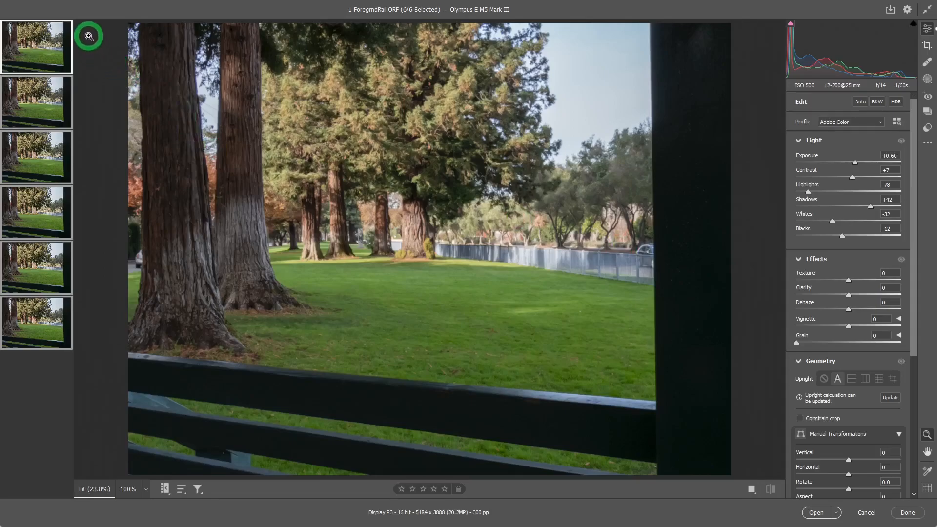
mouse_move(72, 301)
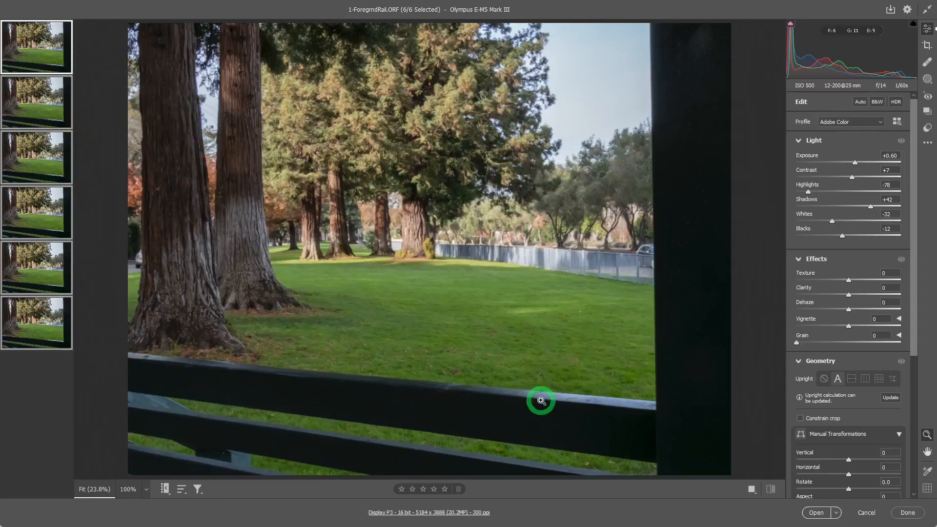
left_click(814, 513)
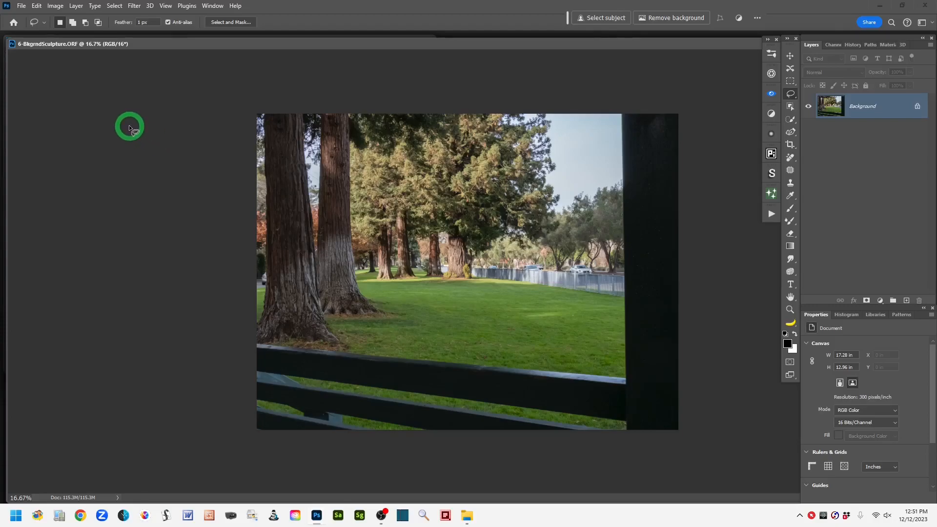
- Load the six open ORF files into one layered document with Load Files into Stack, leaving automatic alignment and smart object creation off
left_click(21, 6)
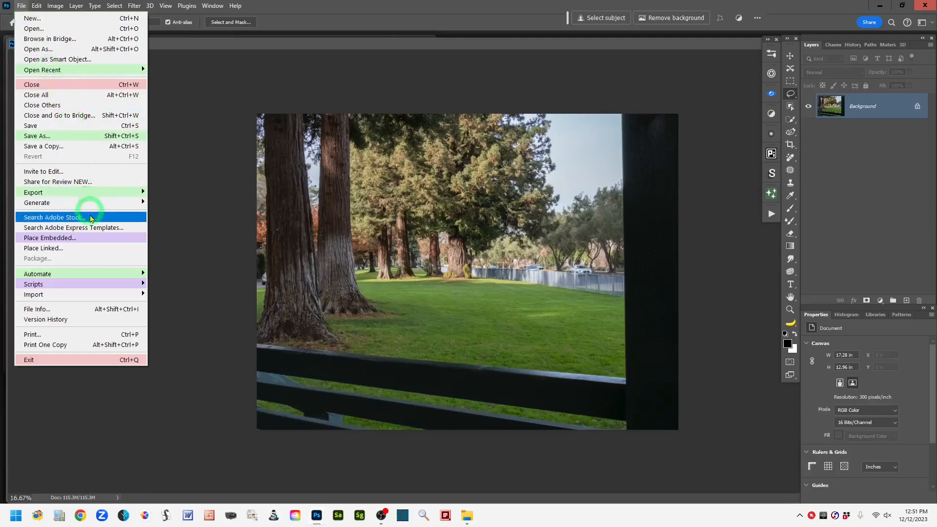
mouse_move(90, 288)
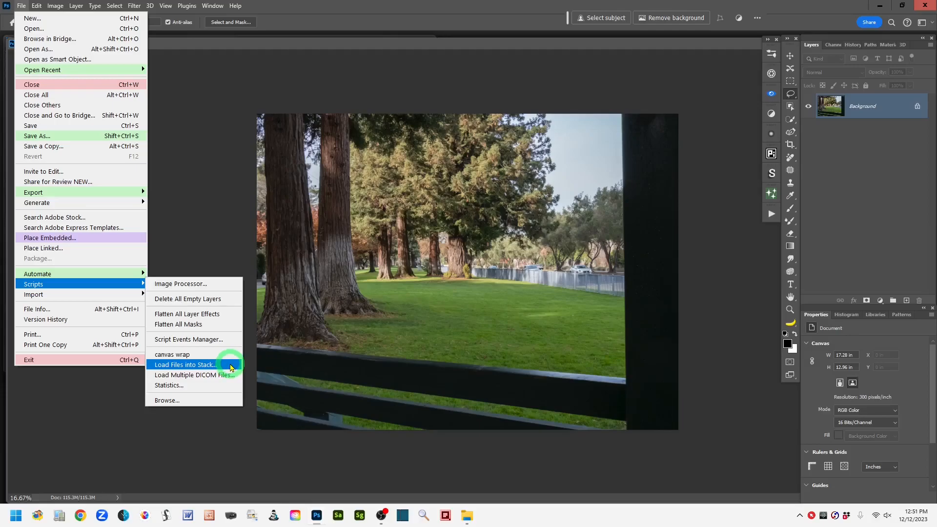
left_click(232, 367)
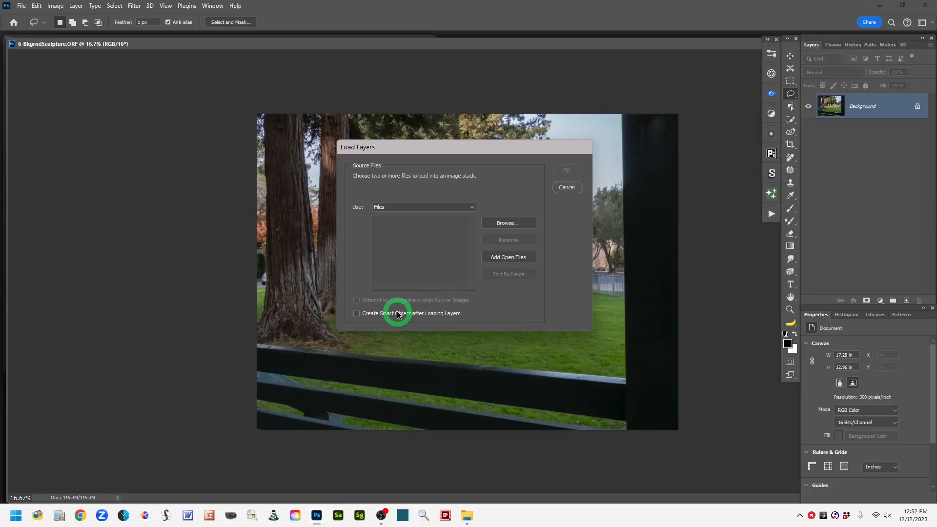
left_click(522, 260)
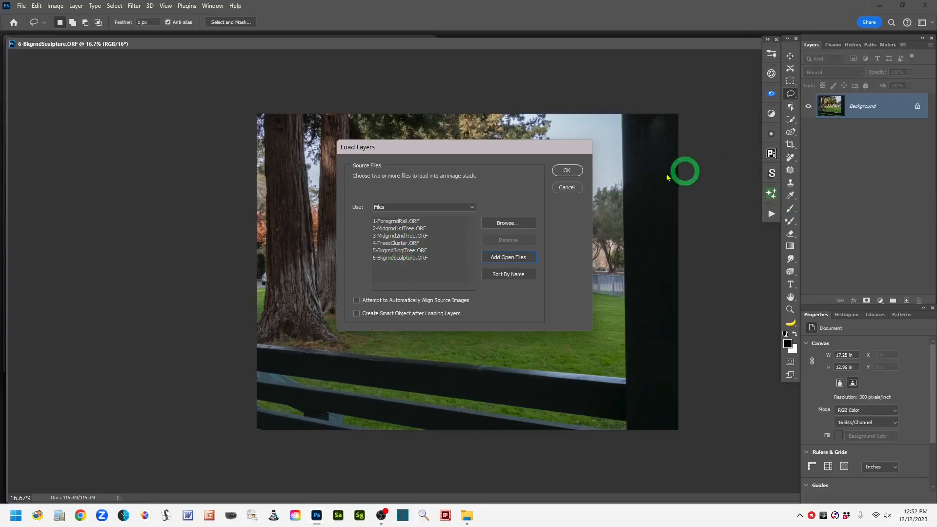
left_click(567, 170)
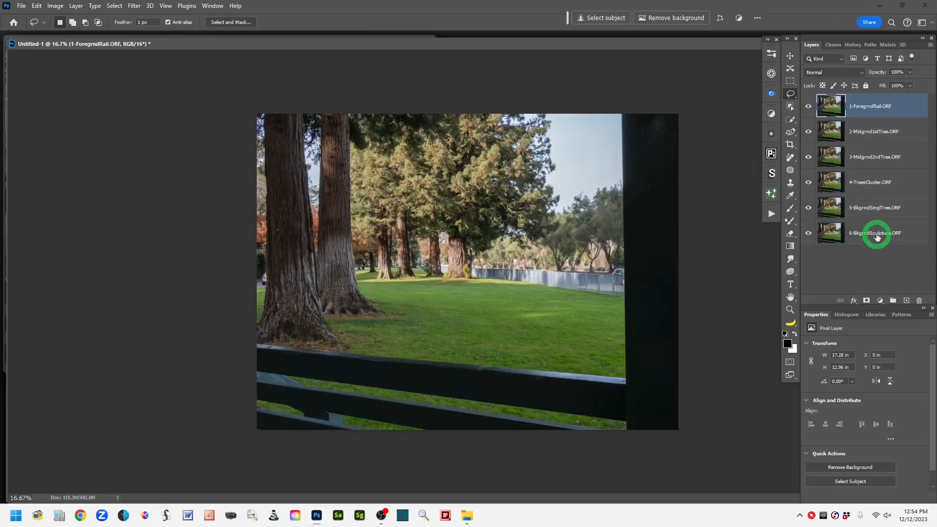
- Select all six layers from 1-ForegrndRail.ORF to 6-BkgrndSculpture.ORF and auto-align them with the Auto projection
left_click(877, 236, "shift")
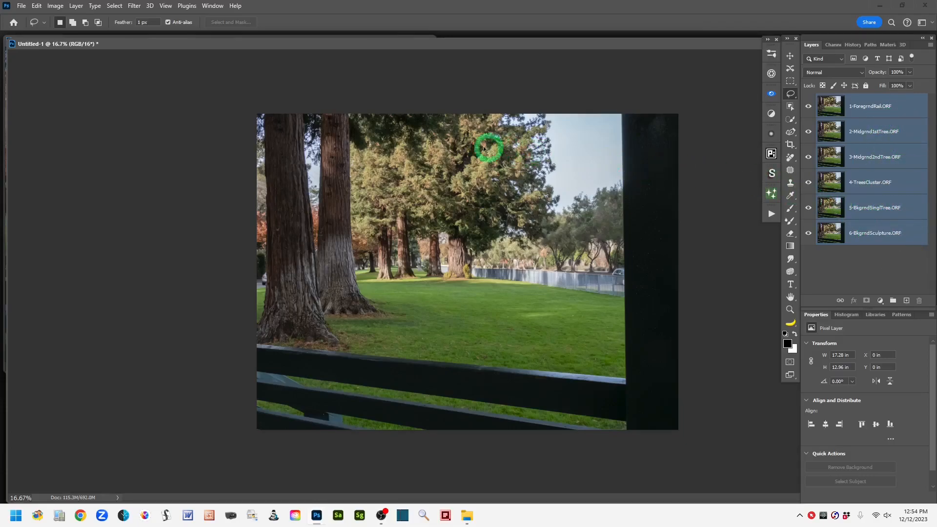
left_click(38, 9)
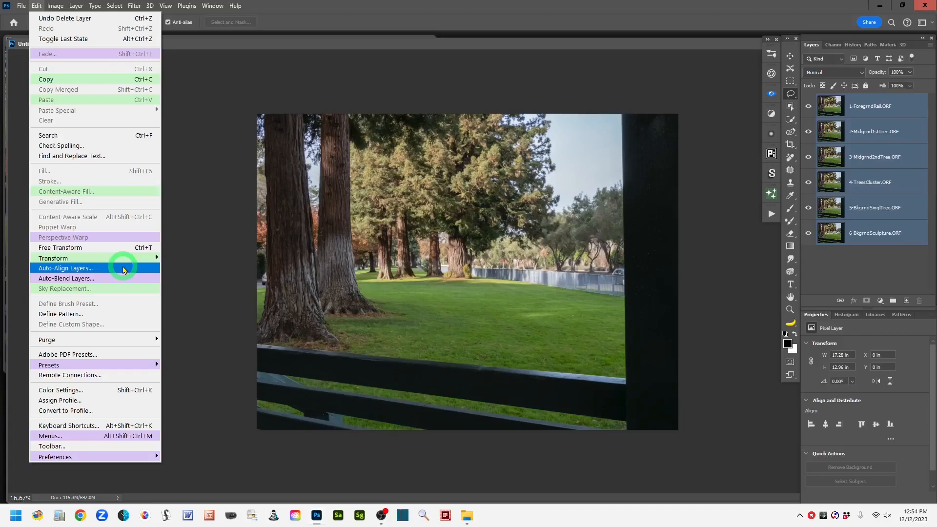
left_click(123, 269)
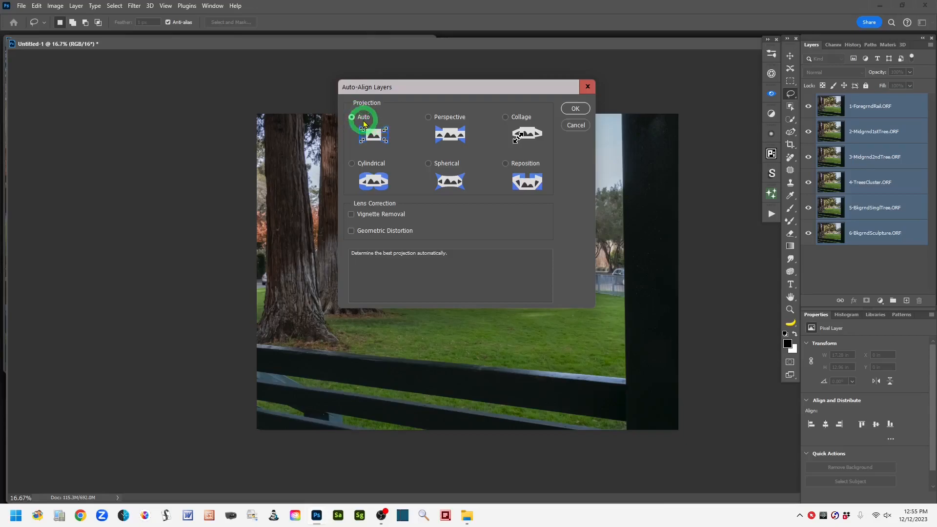
left_click(574, 110)
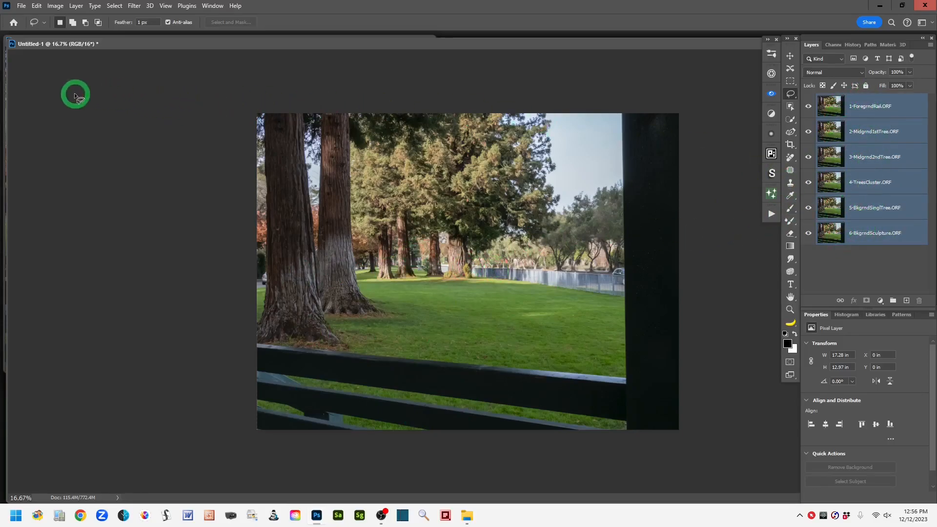
- Auto-blend the six selected layers using Stack Images with Seamless Tones and Colors enabled and Content Aware Fill Transparent Areas left off
left_click(37, 6)
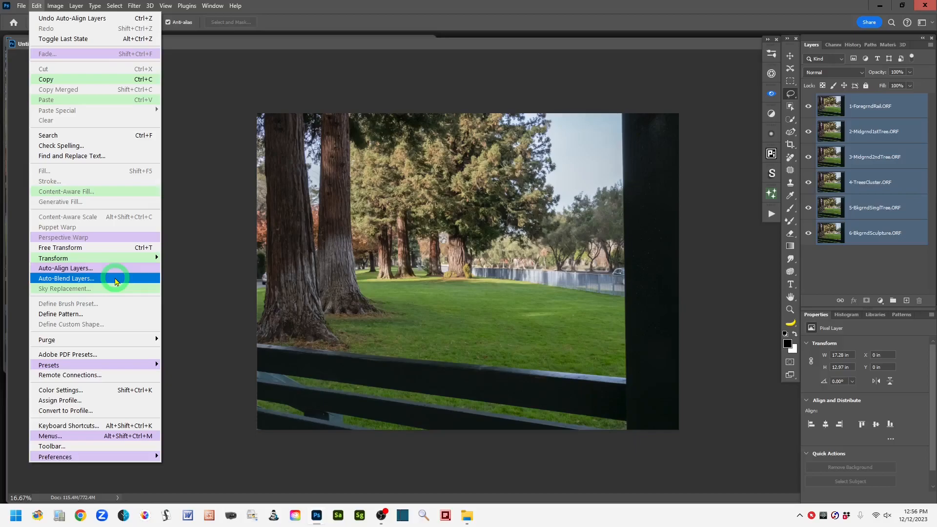
left_click(117, 279)
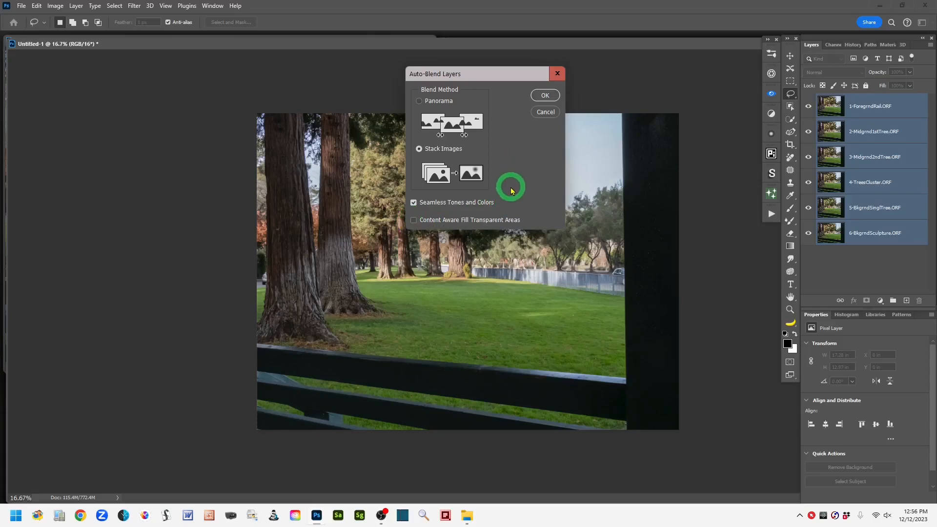
left_click(544, 96)
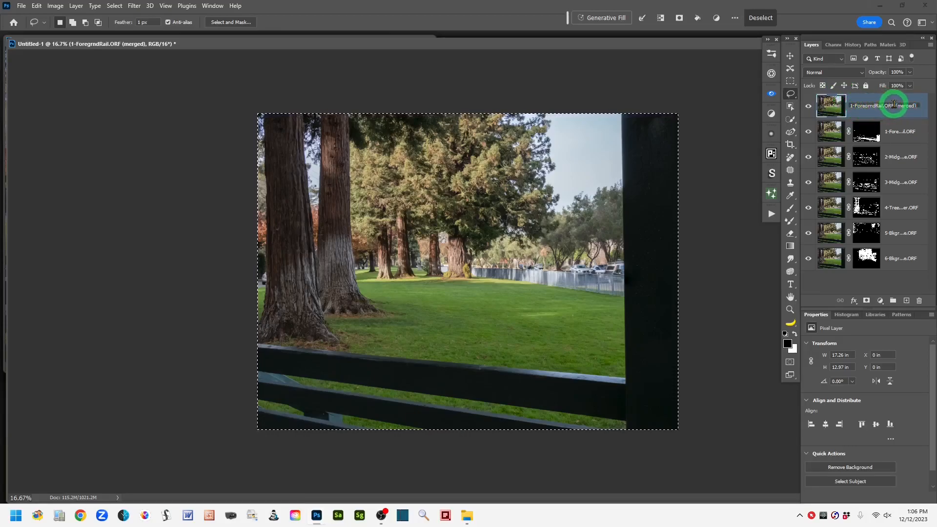
- Rename the merged layer as Focus Stacked (merged) and clear the selection around the image
left_click_drag(894, 104, 793, 106)
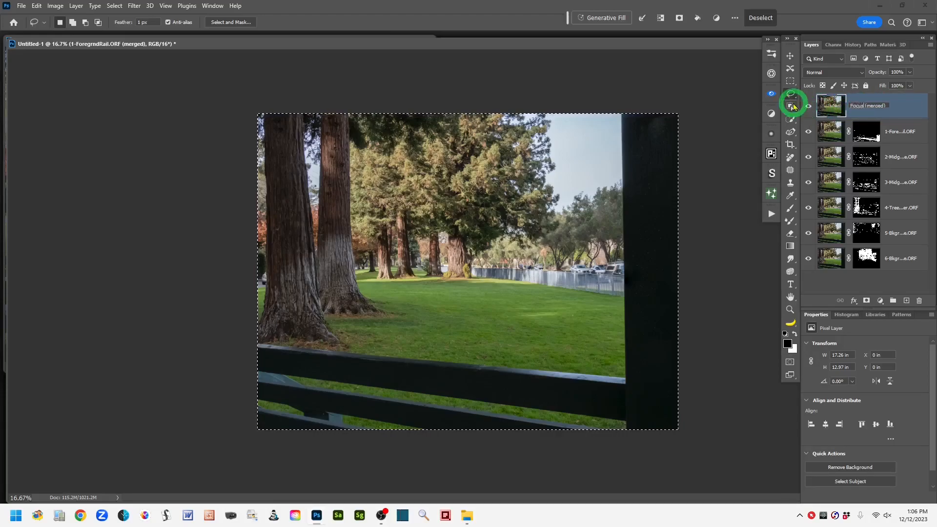
type("Stacked (merged")
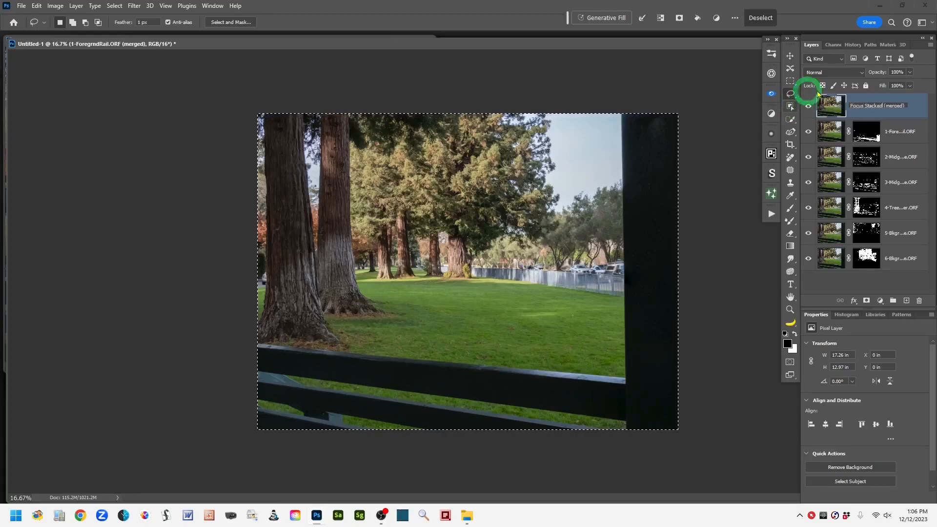
left_click(900, 112)
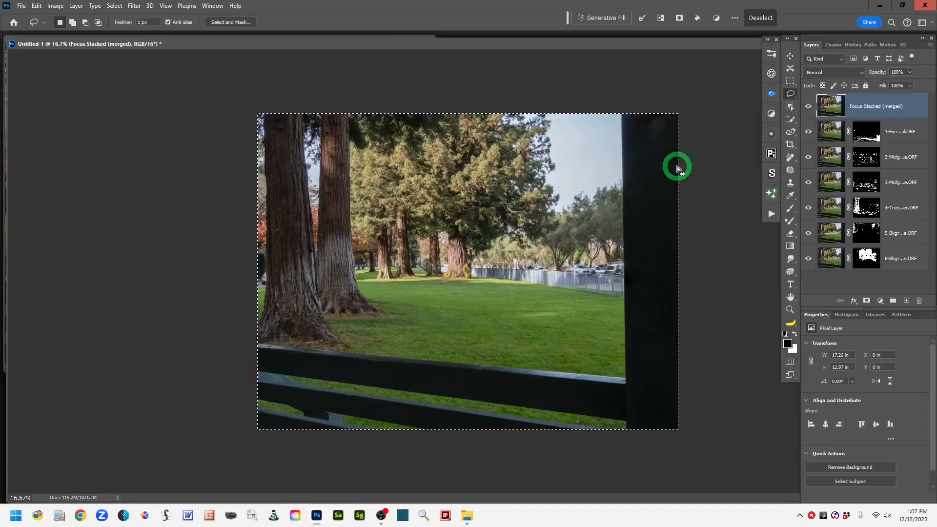
left_click(509, 291)
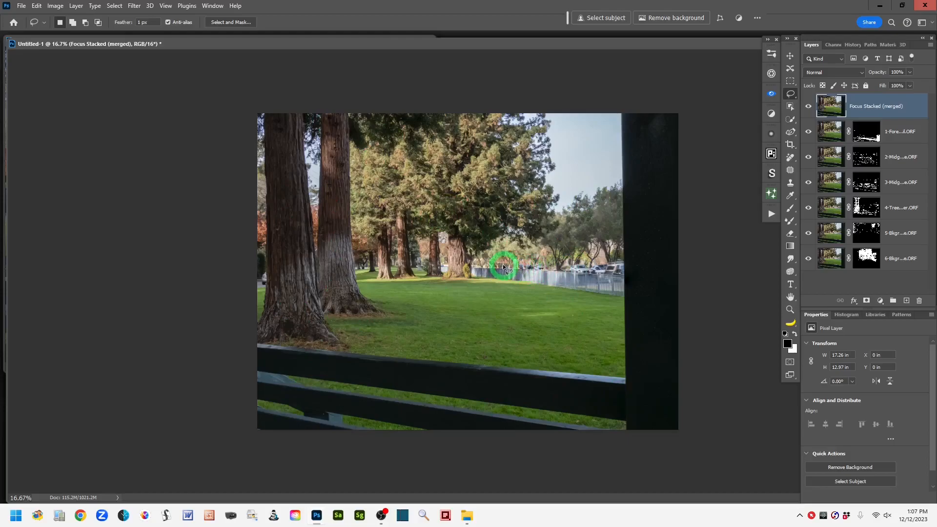
- Hide every layer except 1-ForegrndRail.ORF and display its layer mask alone on the canvas
left_click(808, 108)
left_click(808, 156)
left_click_drag(808, 196, 805, 270)
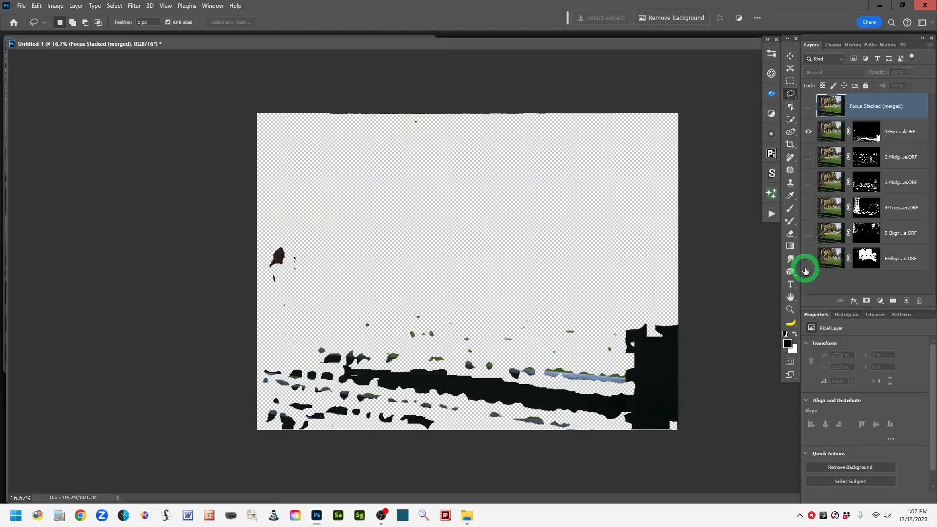
left_click(829, 131)
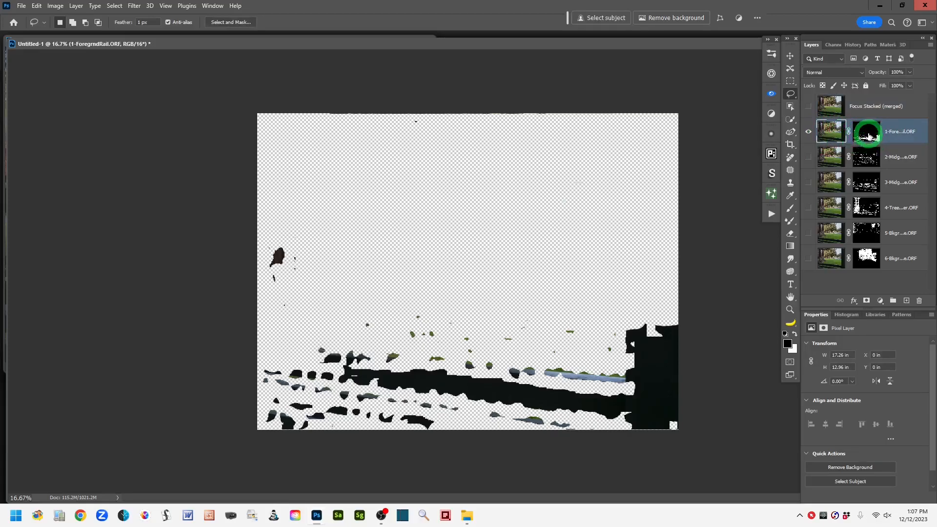
left_click(870, 136, "alt")
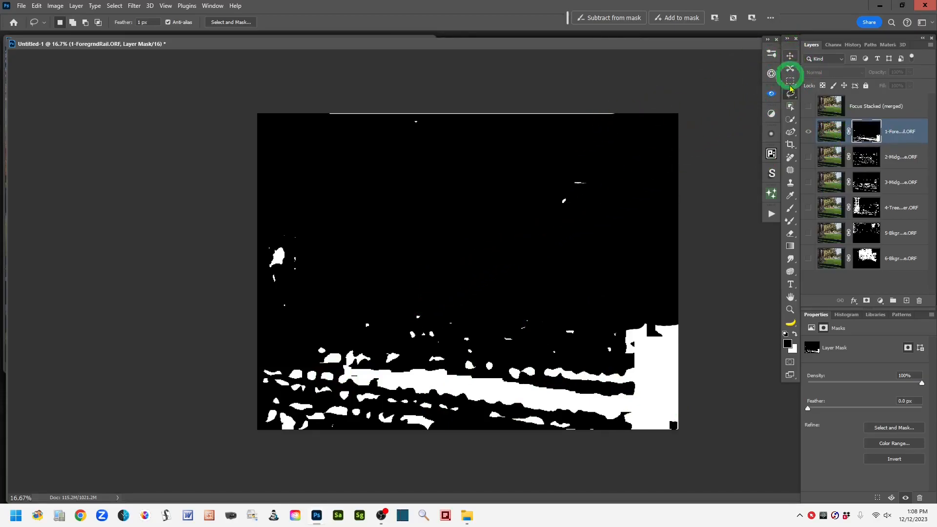
- Paint black over the stray white spots above the rail in the 1-ForegrndRail.ORF mask with a 600 px brush, and return to the image view
left_click(791, 209)
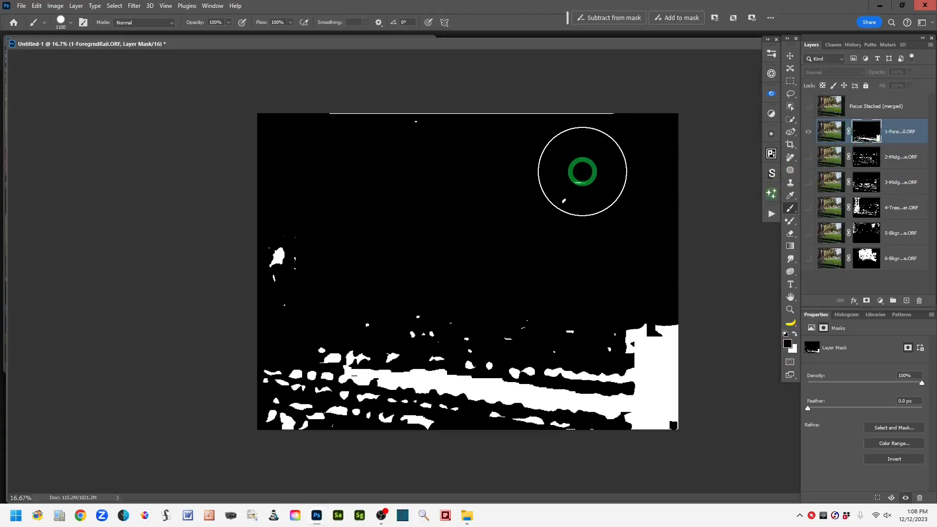
key("bracketleft")
key("bracketleft")
key("bracketleft")
key("bracketleft")
key("bracketleft")
mouse_move(559, 199)
left_mouse_down()
mouse_move(596, 181)
mouse_move(556, 147)
mouse_move(619, 118)
mouse_move(481, 124)
mouse_move(493, 112)
mouse_move(373, 118)
mouse_move(415, 111)
mouse_move(324, 104)
left_mouse_up()
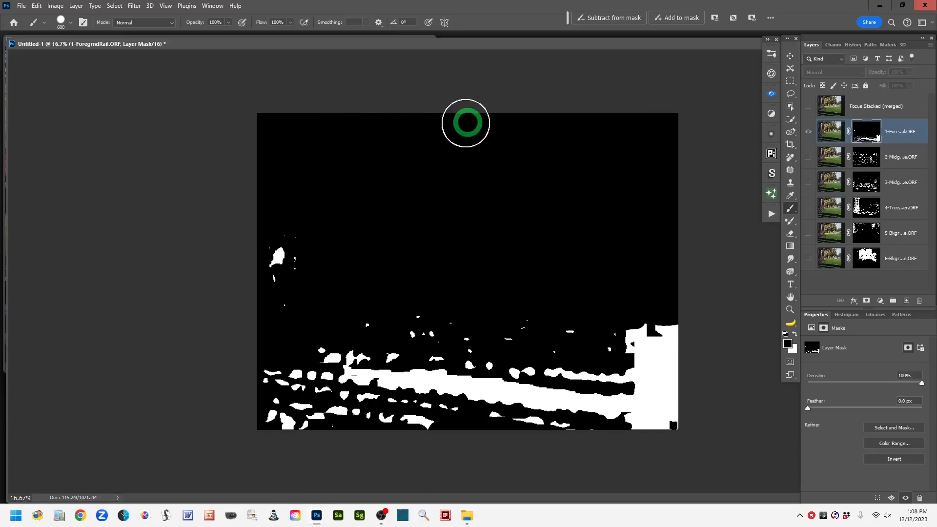
mouse_move(263, 251)
left_mouse_down()
mouse_move(298, 300)
mouse_move(308, 266)
mouse_move(277, 273)
mouse_move(342, 289)
mouse_move(354, 304)
mouse_move(438, 308)
mouse_move(452, 319)
mouse_move(406, 308)
mouse_move(583, 300)
mouse_move(573, 309)
mouse_move(646, 309)
mouse_move(680, 292)
left_mouse_up()
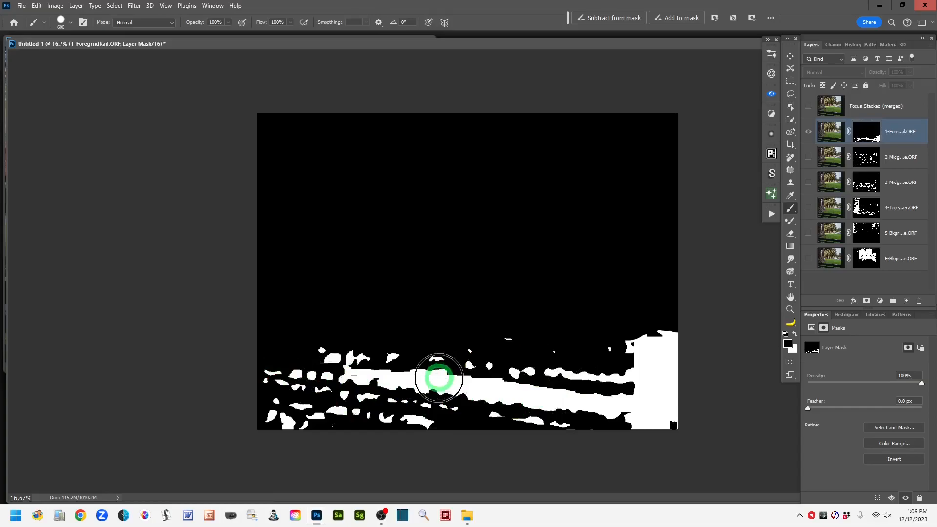
left_click(866, 134, "alt")
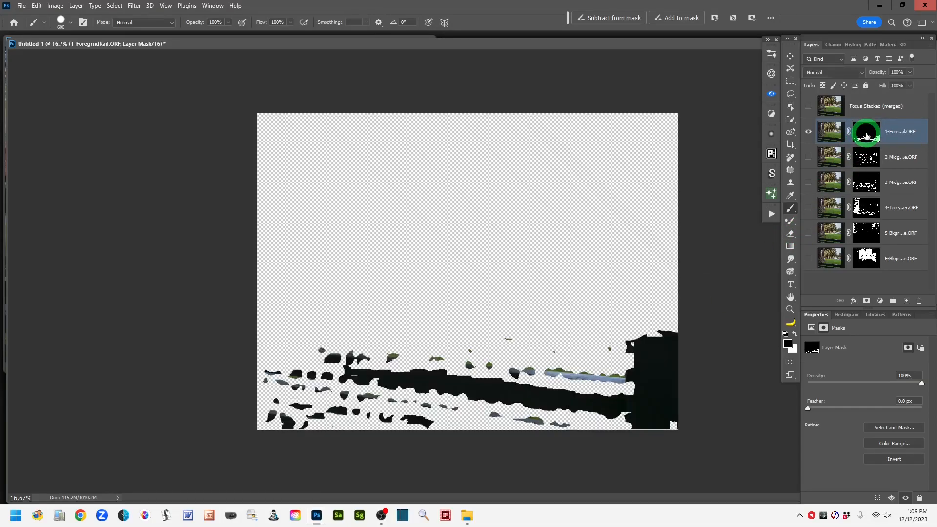
- Isolate 2-Midgrnd1stTree.ORF and mask out stray fragments along the bottom and upper part of the image with black
left_click(831, 139)
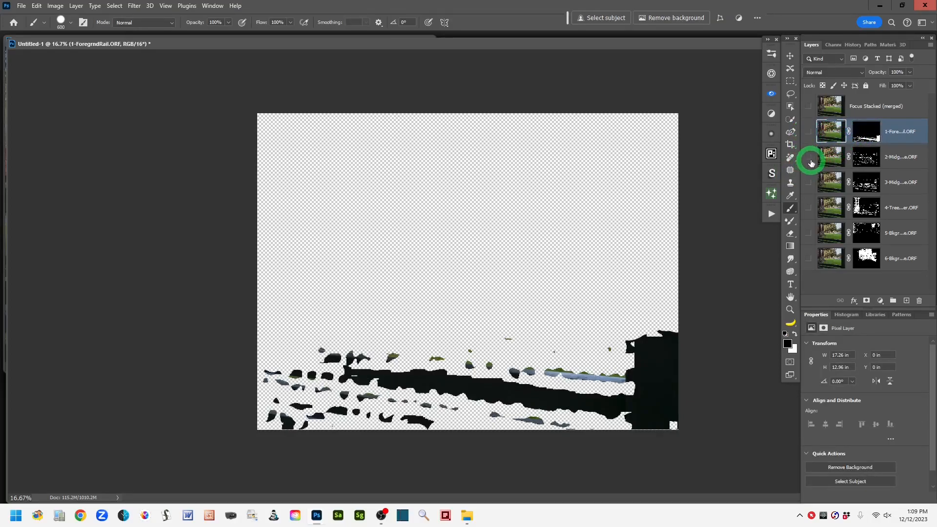
left_click(809, 157, "alt")
left_click(832, 158)
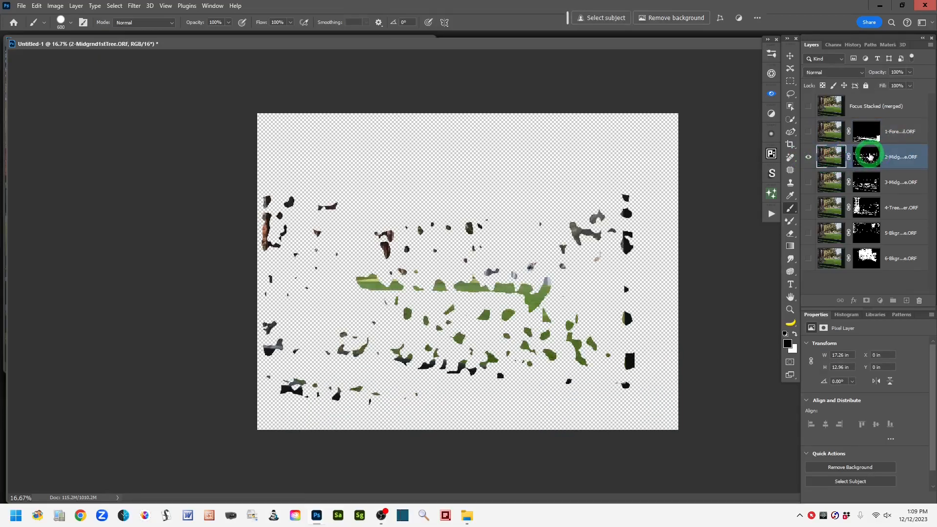
left_click(868, 156)
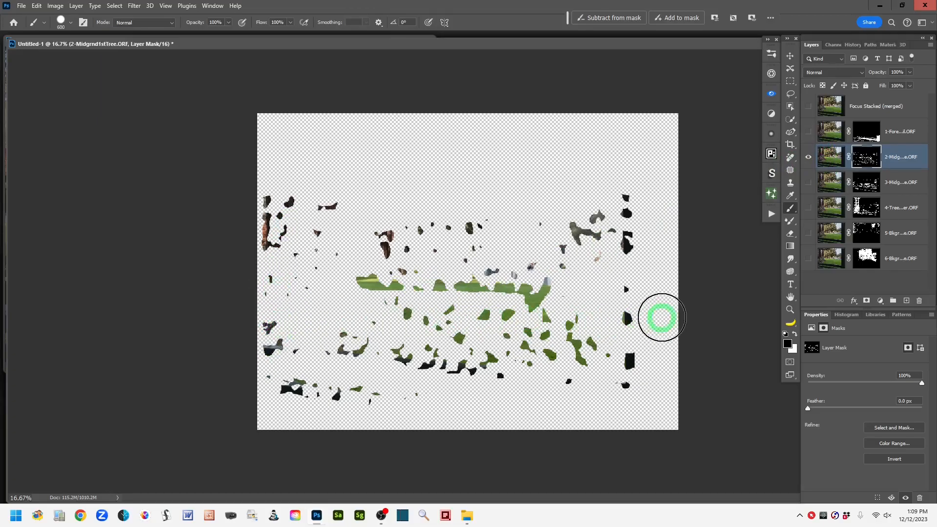
mouse_move(389, 408)
left_mouse_down()
mouse_move(346, 407)
mouse_move(450, 419)
left_mouse_up()
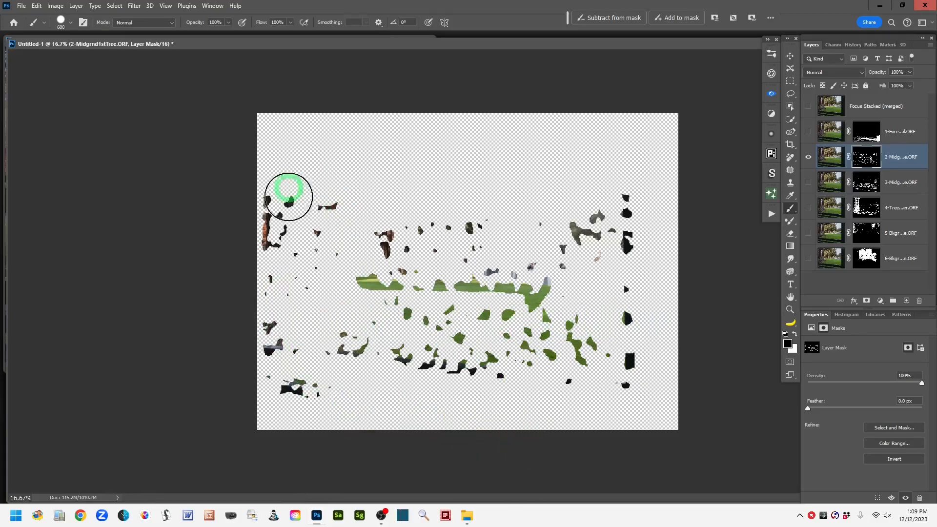
mouse_move(315, 185)
left_mouse_down()
mouse_move(265, 191)
mouse_move(358, 197)
mouse_move(660, 183)
mouse_move(464, 187)
mouse_move(364, 198)
mouse_move(361, 206)
mouse_move(631, 201)
mouse_move(368, 225)
mouse_move(515, 211)
mouse_move(632, 213)
left_mouse_up()
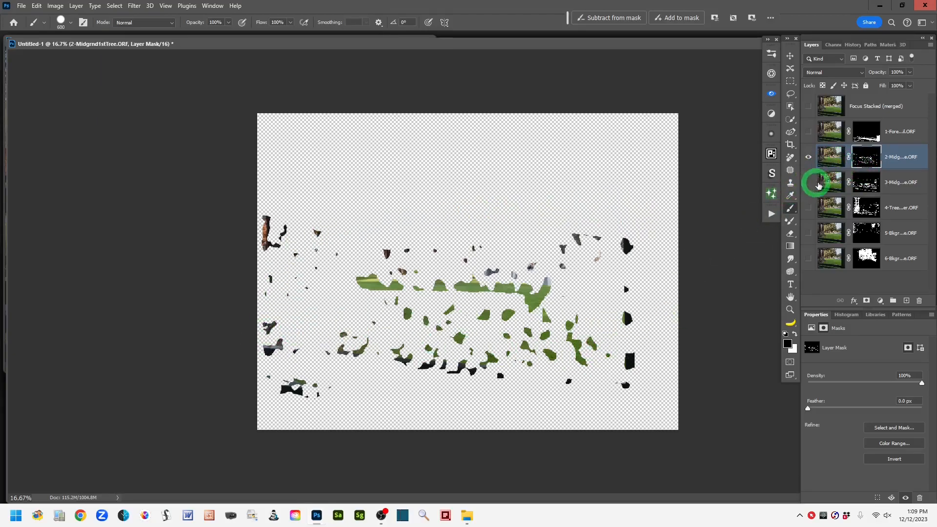
left_click(876, 155)
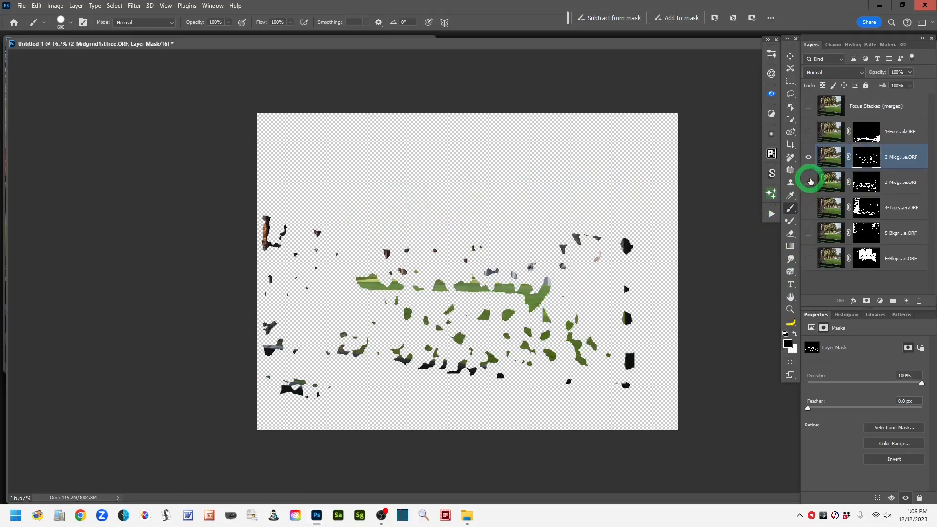
- Isolate 3-Midgrnd2ndTree.ORF and paint black on its mask over the rail fragments along the bottom and a stray piece at the upper left
left_click(809, 182)
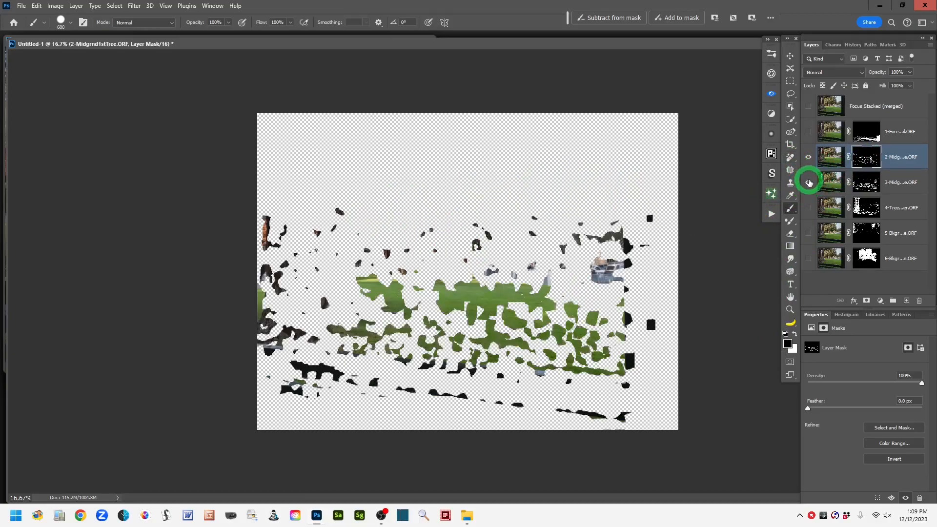
left_click(809, 160)
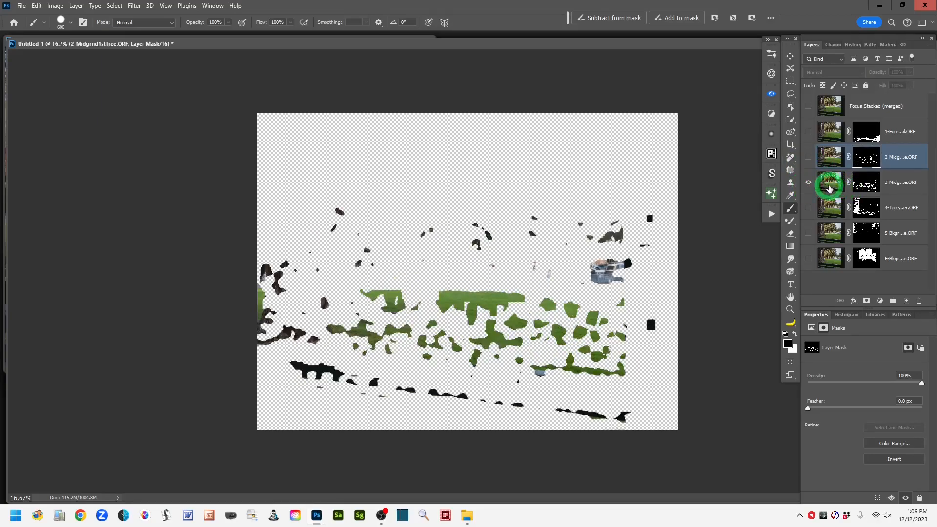
left_click(830, 189)
left_click(899, 187)
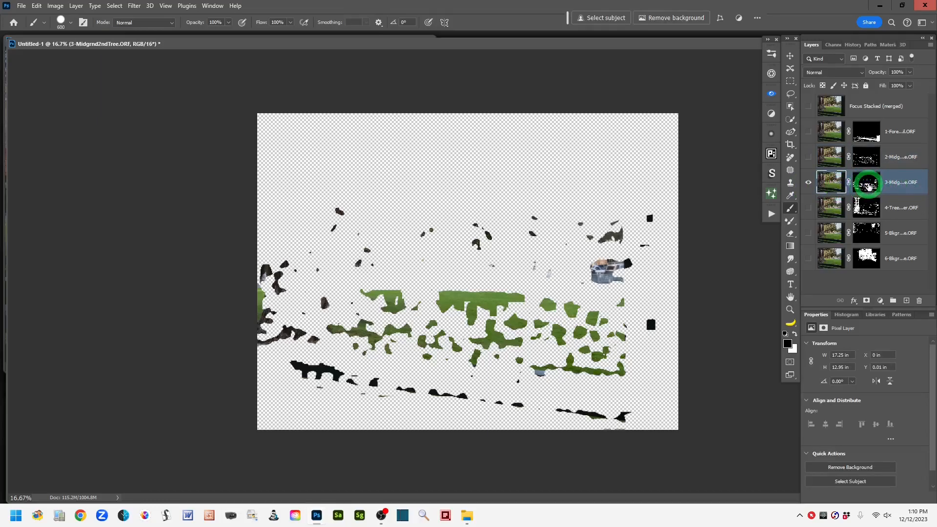
left_click(869, 187)
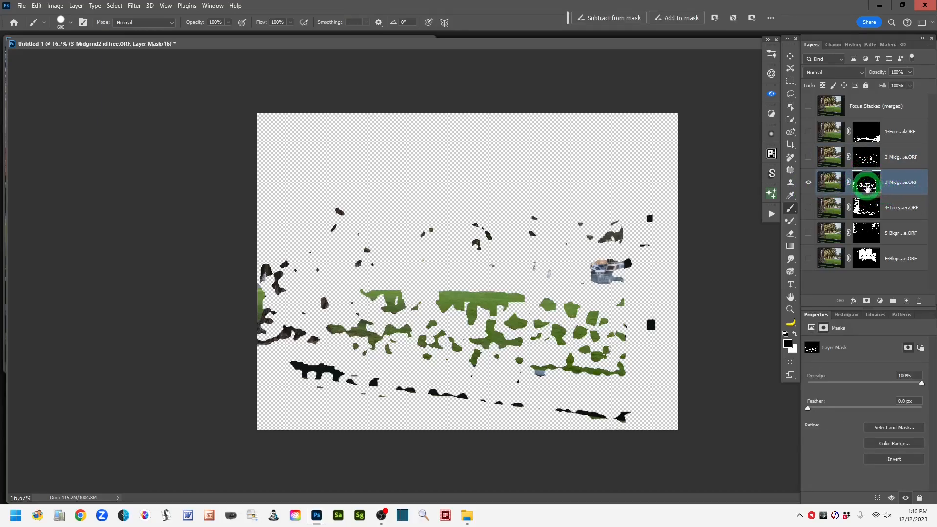
mouse_move(336, 386)
left_mouse_down()
mouse_move(280, 378)
mouse_move(594, 419)
mouse_move(458, 397)
mouse_move(516, 406)
mouse_move(485, 393)
mouse_move(370, 388)
mouse_move(590, 408)
mouse_move(449, 383)
mouse_move(632, 408)
mouse_move(656, 356)
mouse_move(265, 351)
mouse_move(481, 366)
mouse_move(699, 276)
mouse_move(558, 278)
mouse_move(387, 335)
mouse_move(254, 335)
mouse_move(261, 346)
mouse_move(412, 373)
mouse_move(585, 380)
mouse_move(581, 365)
left_mouse_up()
mouse_move(666, 386)
left_mouse_down()
mouse_move(324, 376)
mouse_move(380, 359)
mouse_move(268, 320)
mouse_move(298, 264)
mouse_move(519, 219)
mouse_move(360, 218)
mouse_move(326, 202)
left_mouse_up()
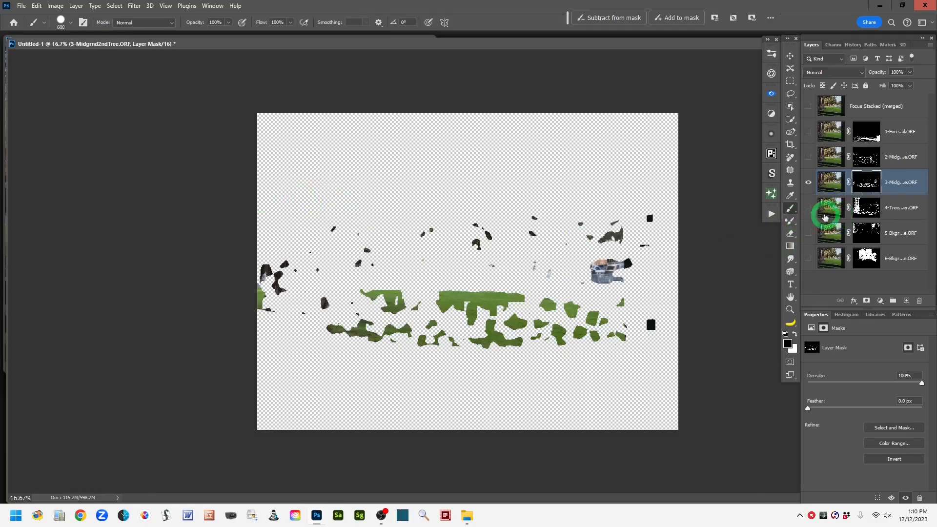
- Isolate 4-TreesCluster.ORF and paint black on its mask over the rail fragments below the tree trunks and grass
left_click_drag(808, 187, 813, 198)
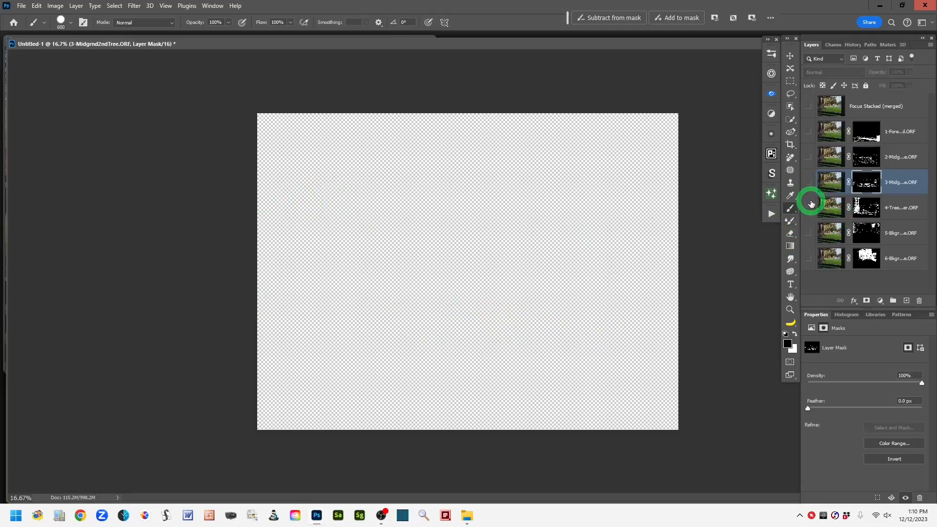
left_click(810, 205)
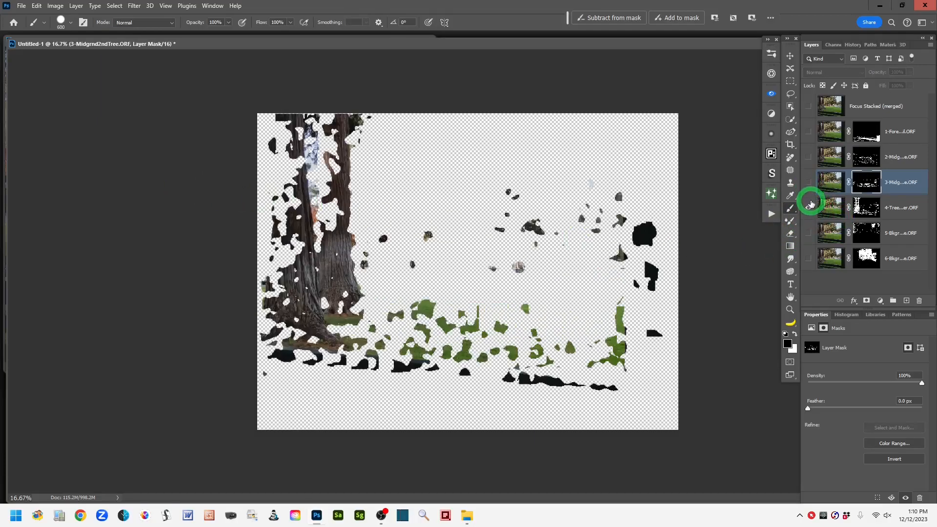
left_click(867, 209)
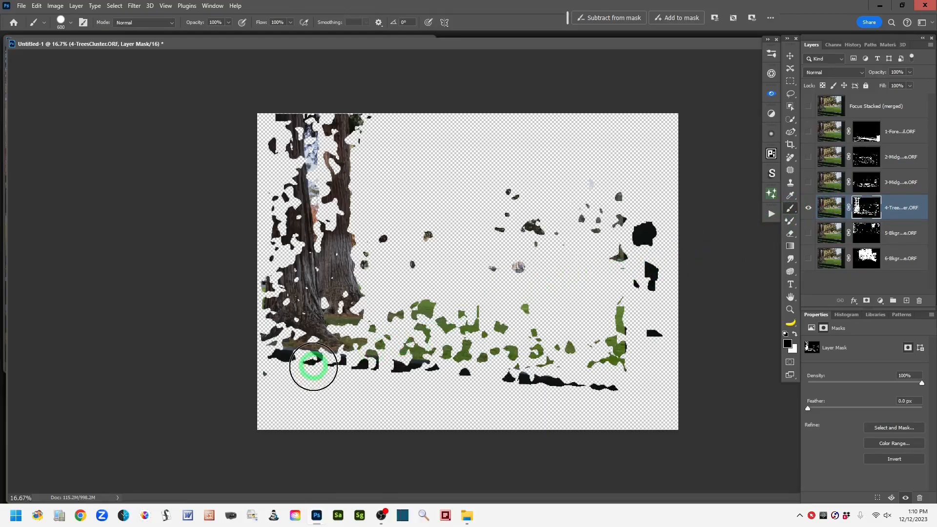
mouse_move(281, 373)
left_mouse_down()
mouse_move(666, 395)
mouse_move(378, 365)
mouse_move(650, 370)
mouse_move(661, 347)
left_mouse_up()
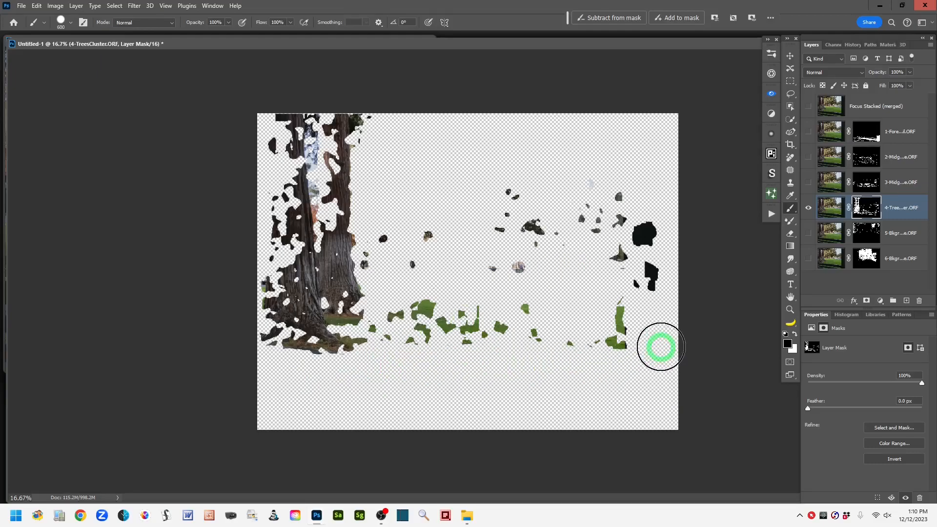
- Show only 5-BkgrndSinglTree.ORF and select its layer mask to examine which fragments it contributes
left_click(809, 233)
left_click(809, 209)
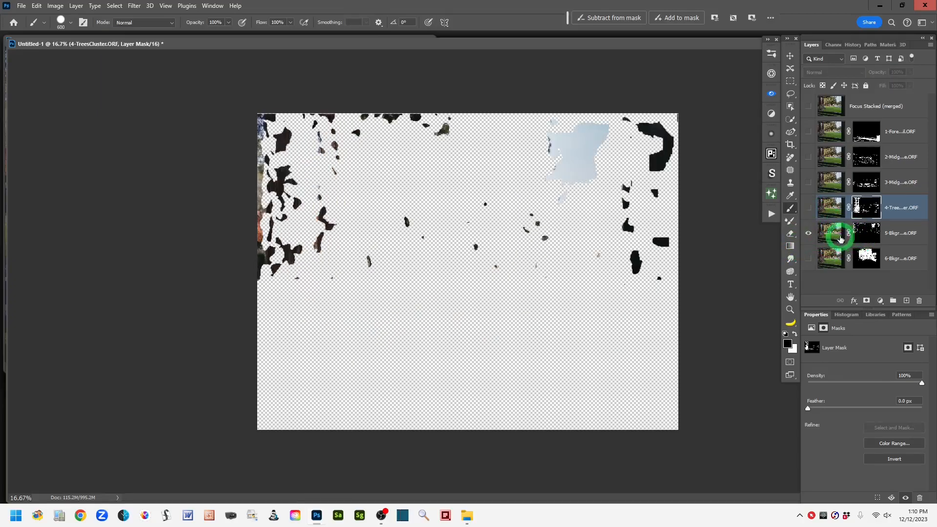
left_click(911, 230)
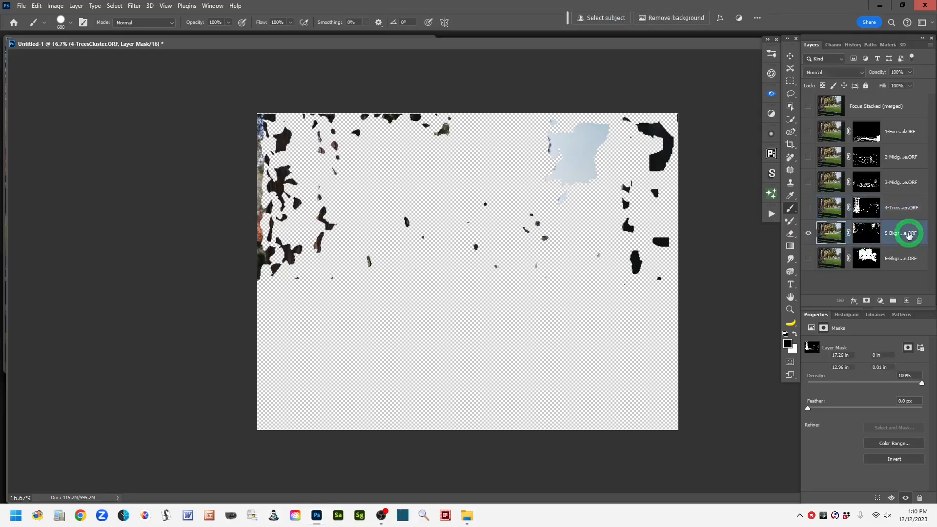
left_click(869, 235)
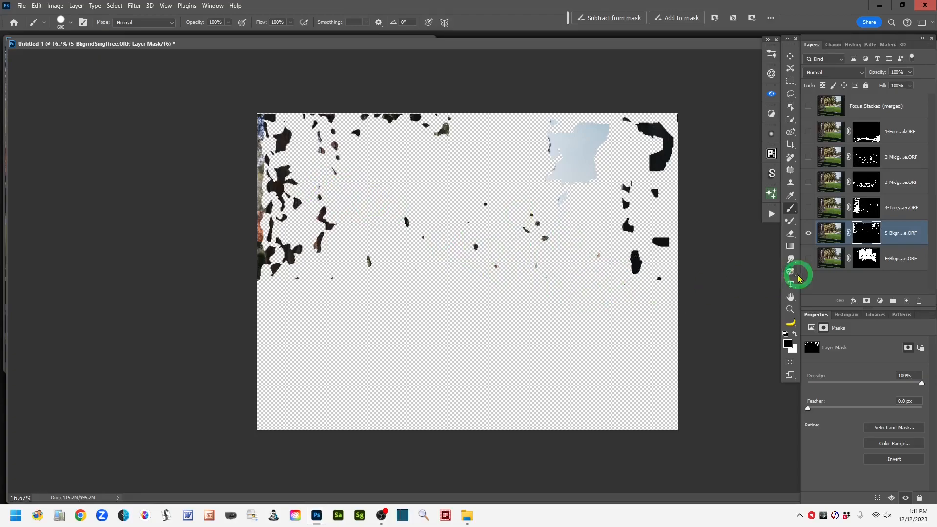
- Show only 6-BkgrndSculpture.ORF and select its layer mask for painting
left_click_drag(809, 236, 808, 262)
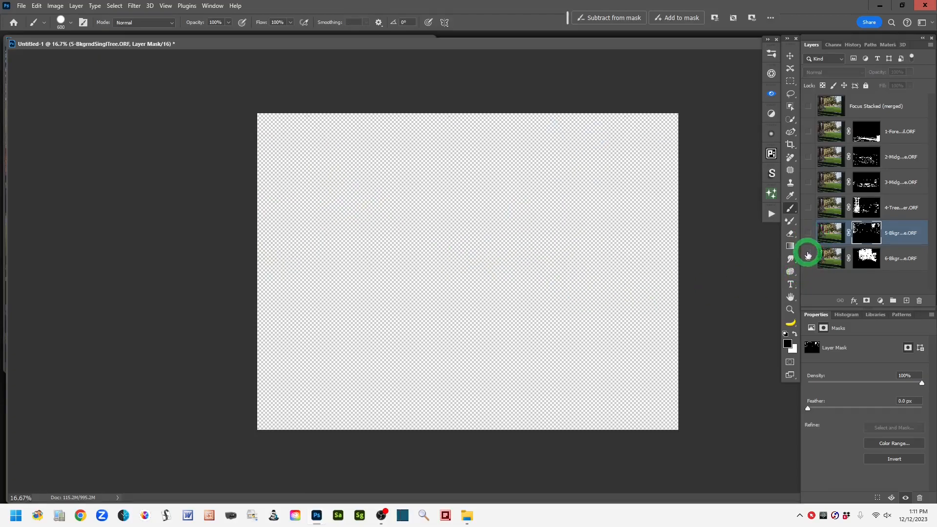
left_click(808, 257)
left_click(910, 259)
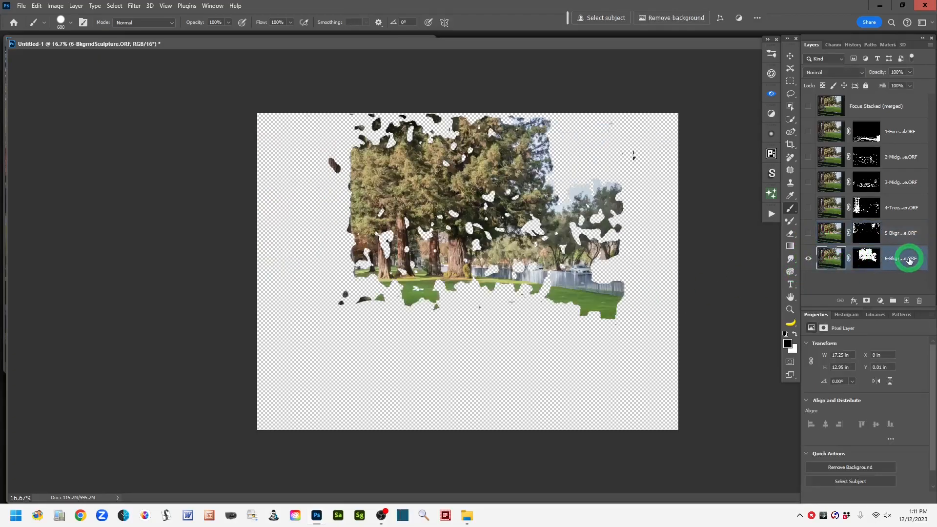
left_click(867, 257)
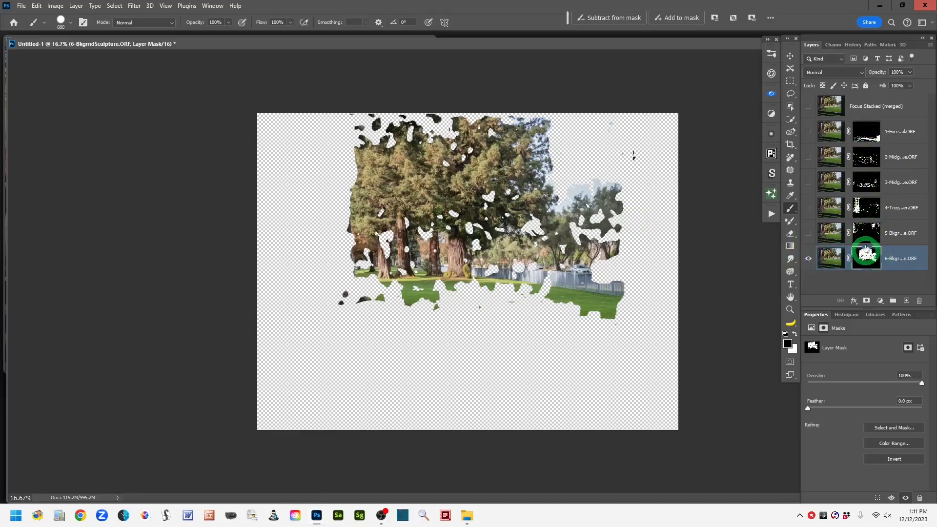
- Make the Focus Stacked (merged) layer visible and selected, with the six ORF source layers beneath it hidden
left_click_drag(807, 213, 807, 158)
left_click_drag(805, 110, 804, 182)
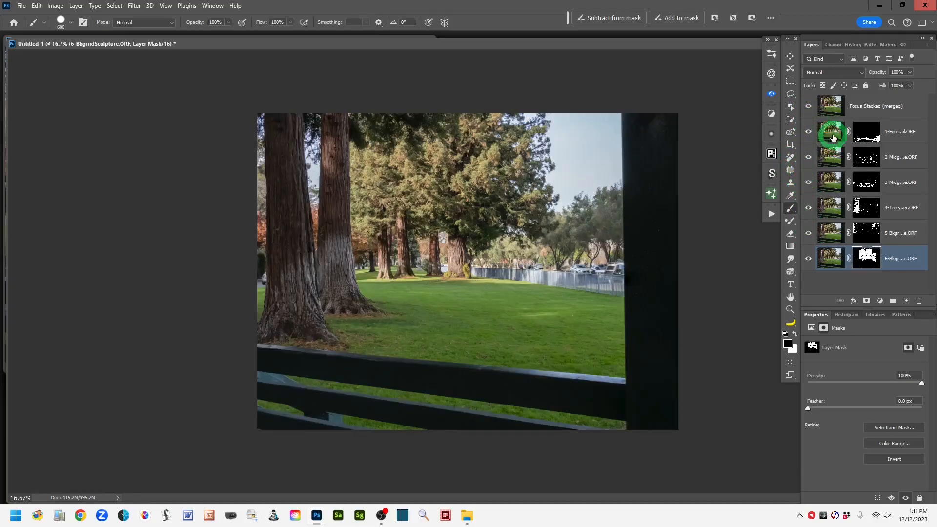
left_click(865, 111)
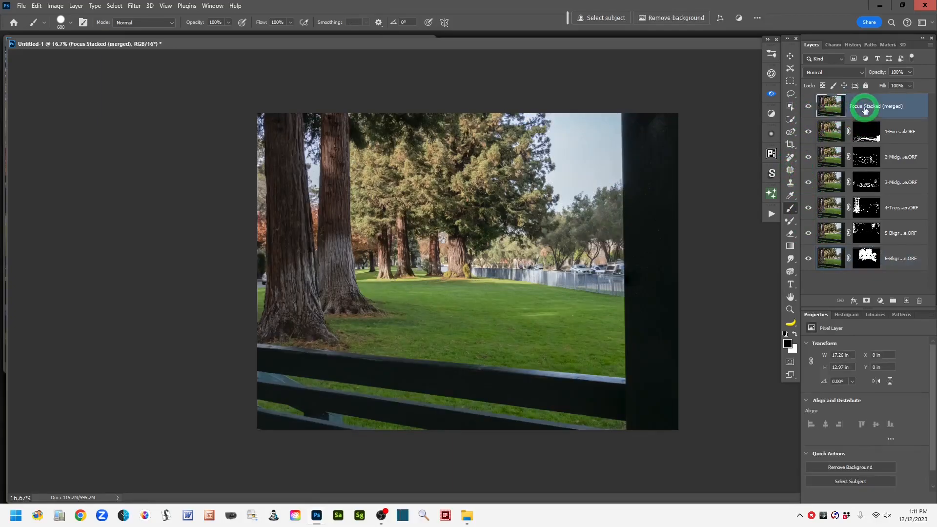
left_click(807, 107)
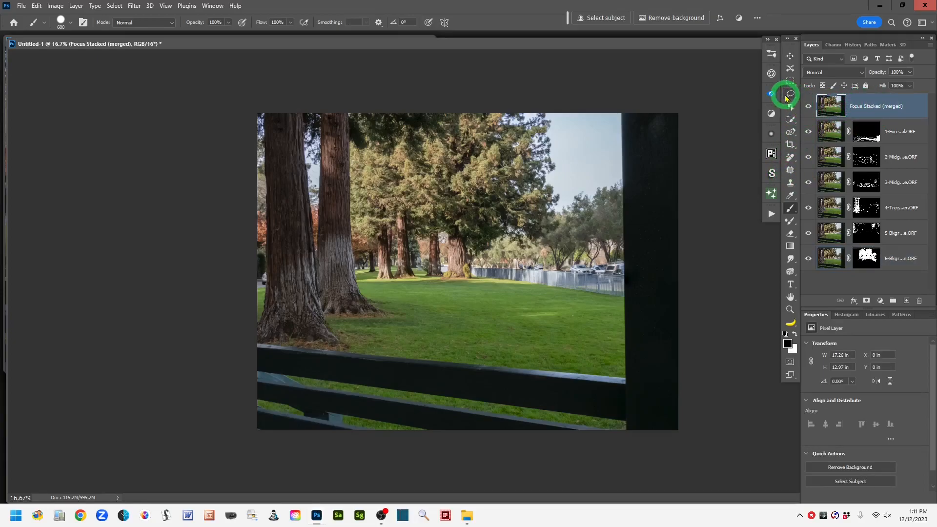
left_click(787, 95)
left_click_drag(809, 134, 808, 189)
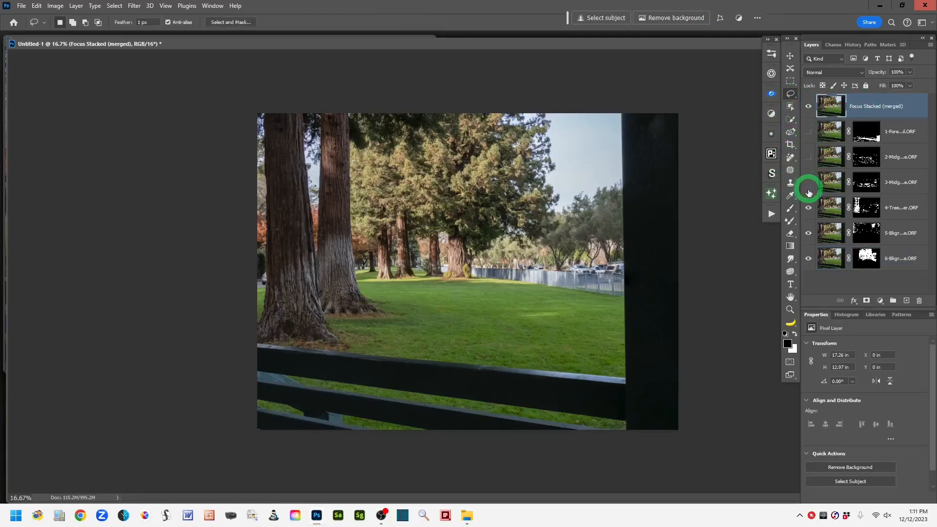
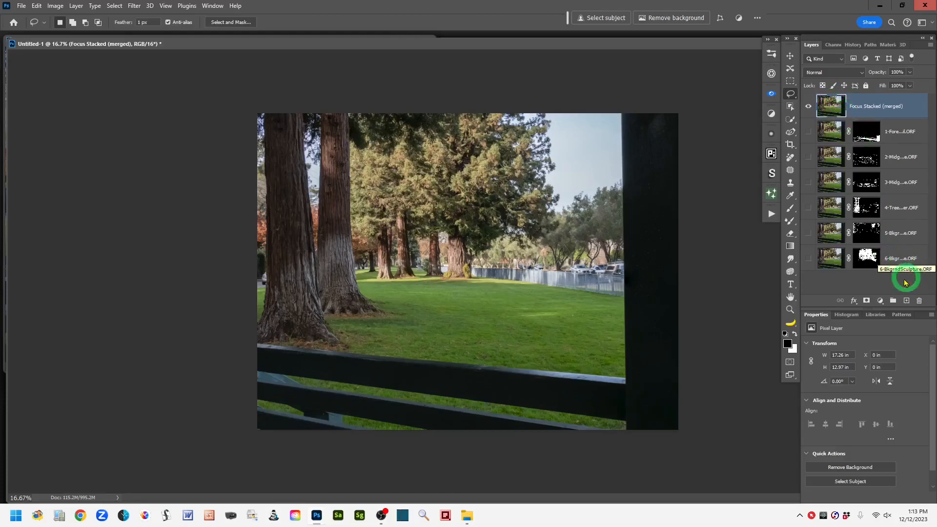
- Add a new layer above Focus Stacked (merged), stamp the visible image onto it, and name it "stamp layer"
left_click(905, 300)
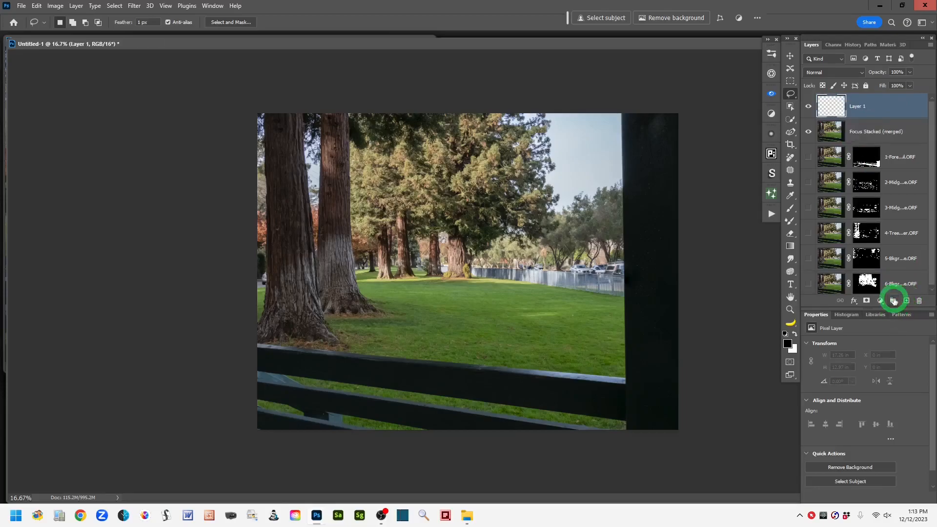
key("ctrl+shift+alt+e")
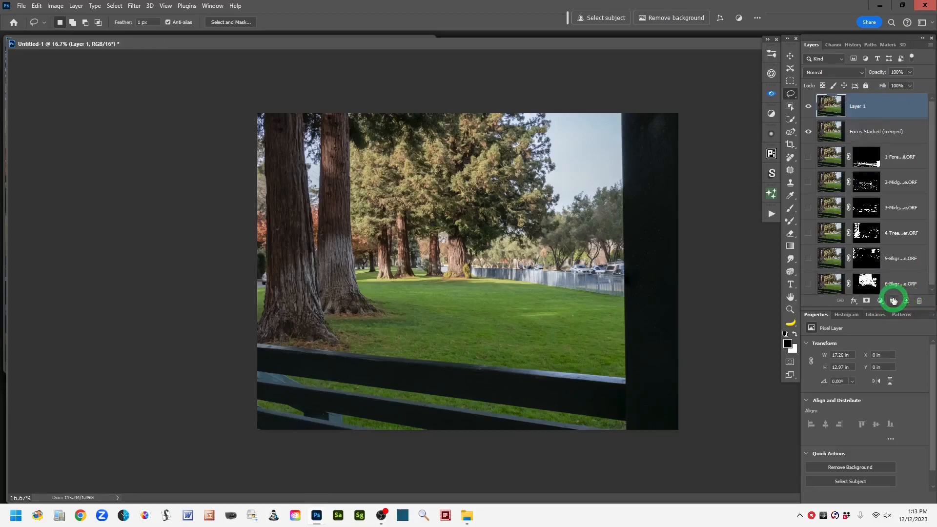
double_click(853, 108)
type("stamp layer")
left_click(904, 105)
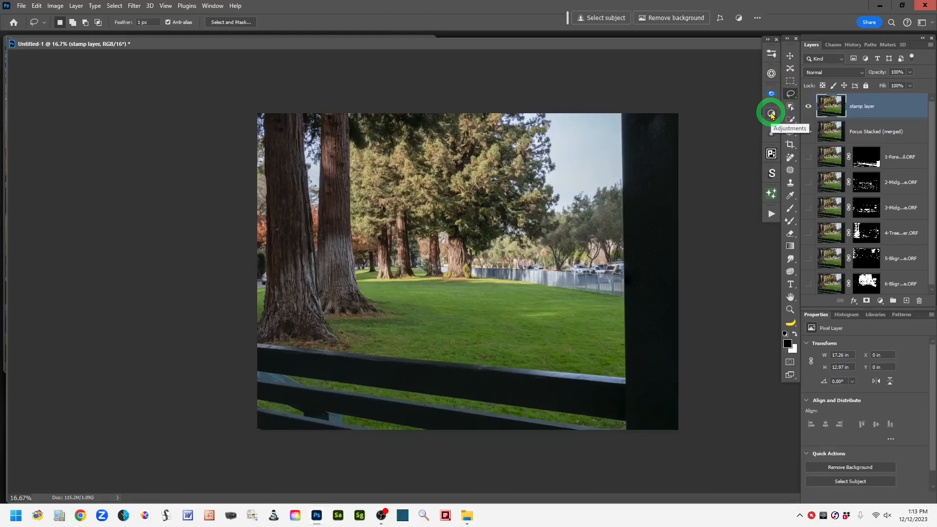
- Apply the Landscape Warm Contrast adjustment preset above the stamp layer and collapse its layer group
left_click(771, 114)
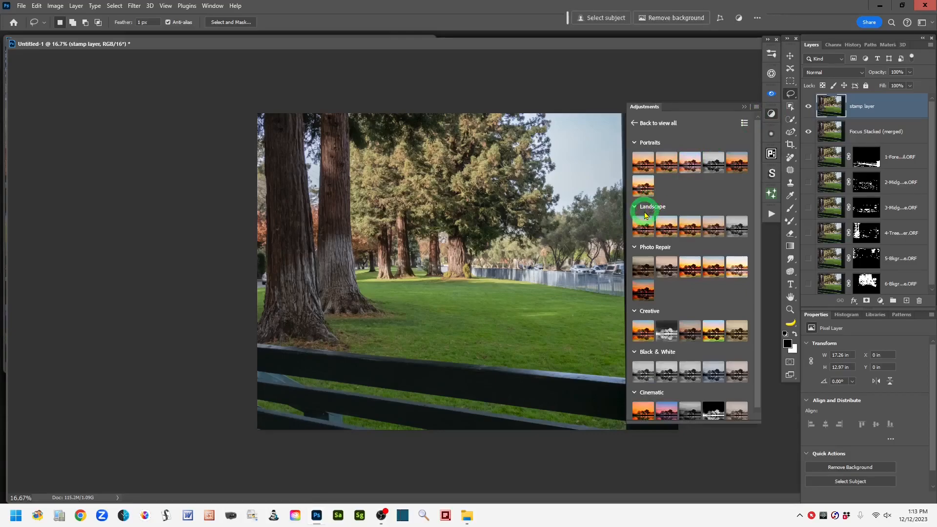
left_click(642, 231)
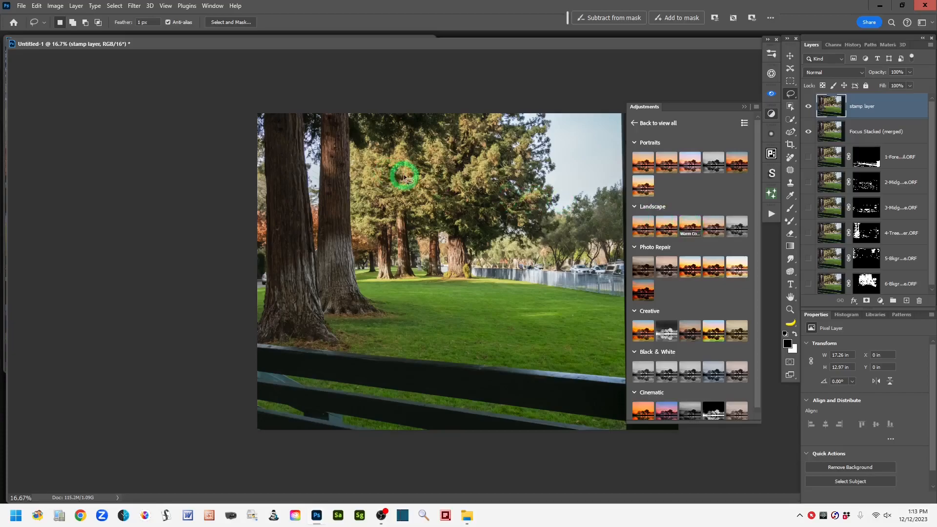
left_click(693, 231)
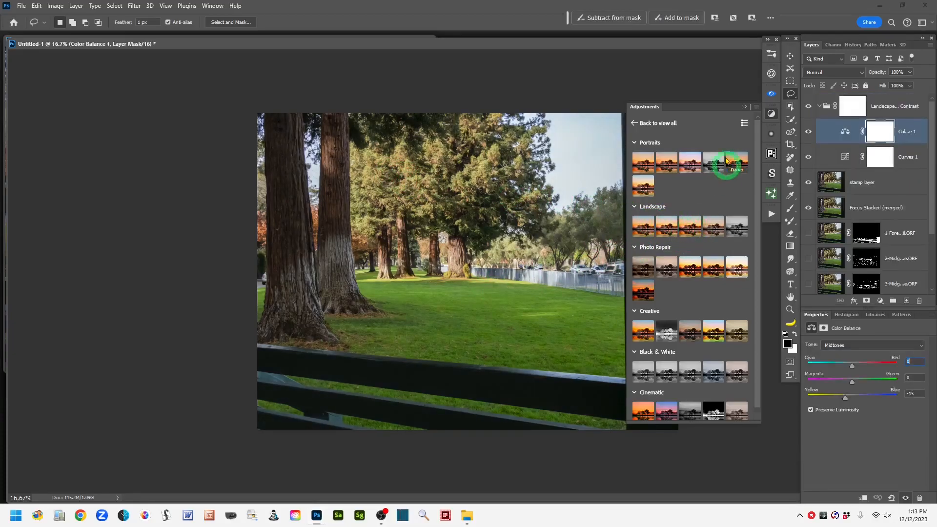
left_click(743, 114)
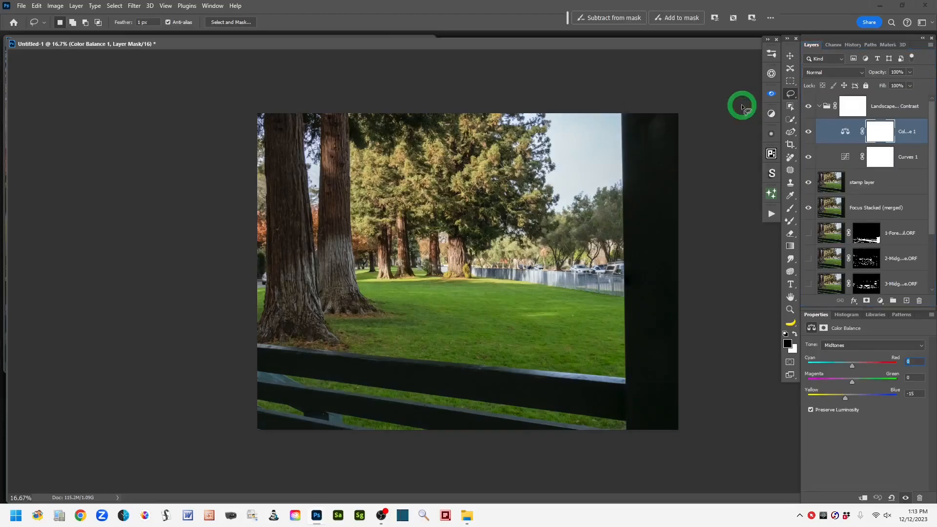
left_click(819, 106)
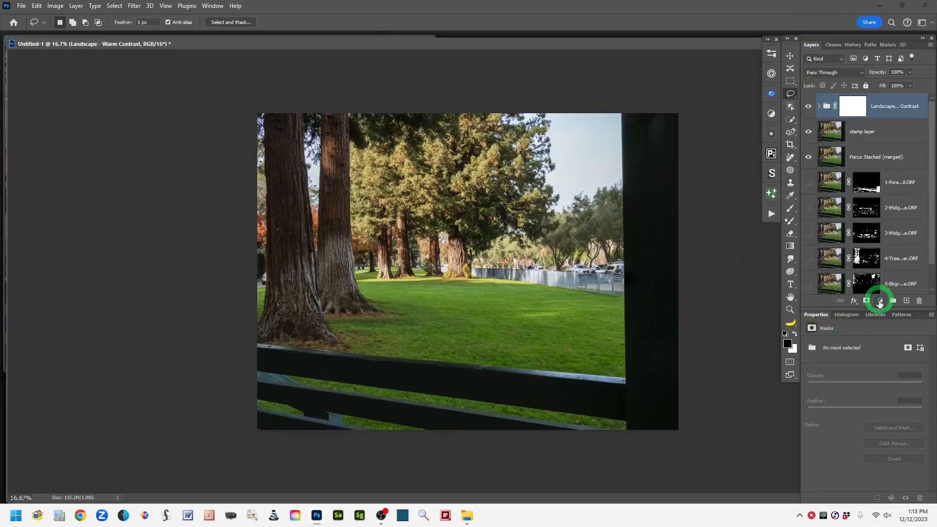
left_click(880, 301)
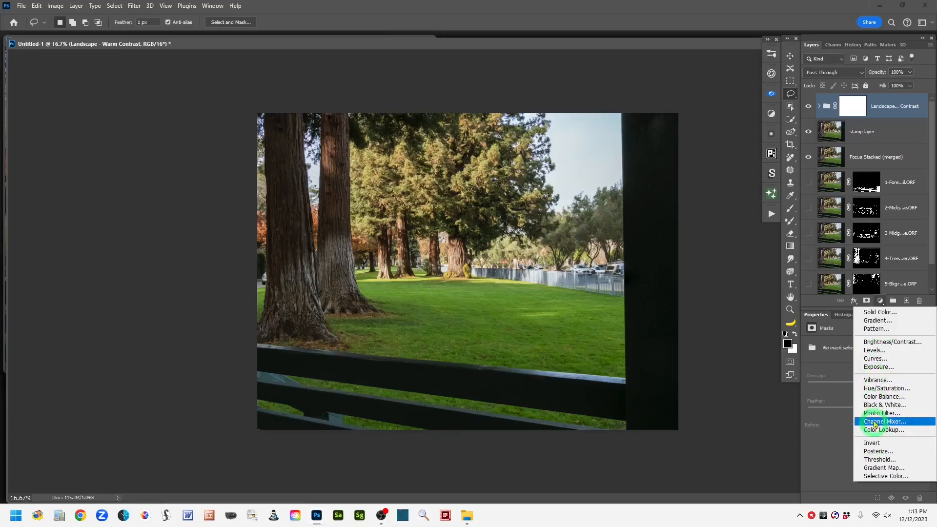
left_click(832, 136)
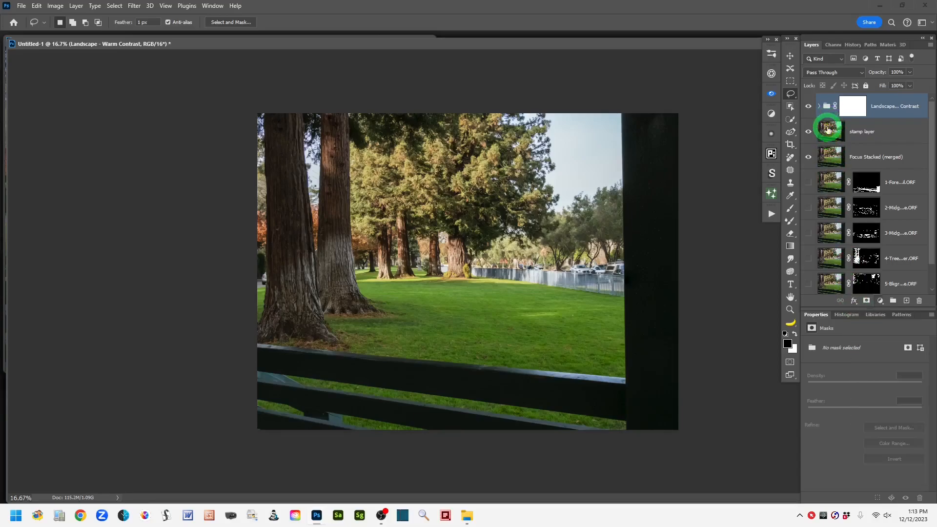